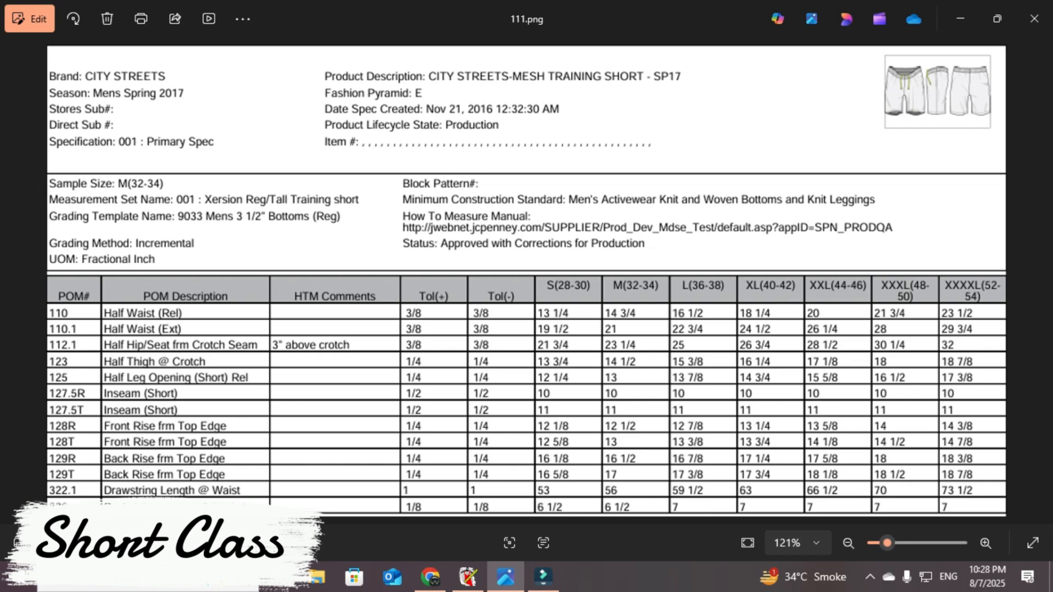
Step: Examine the mesh training short's construction sketch in 11.png and its measurement table in 111.png
key("Right")
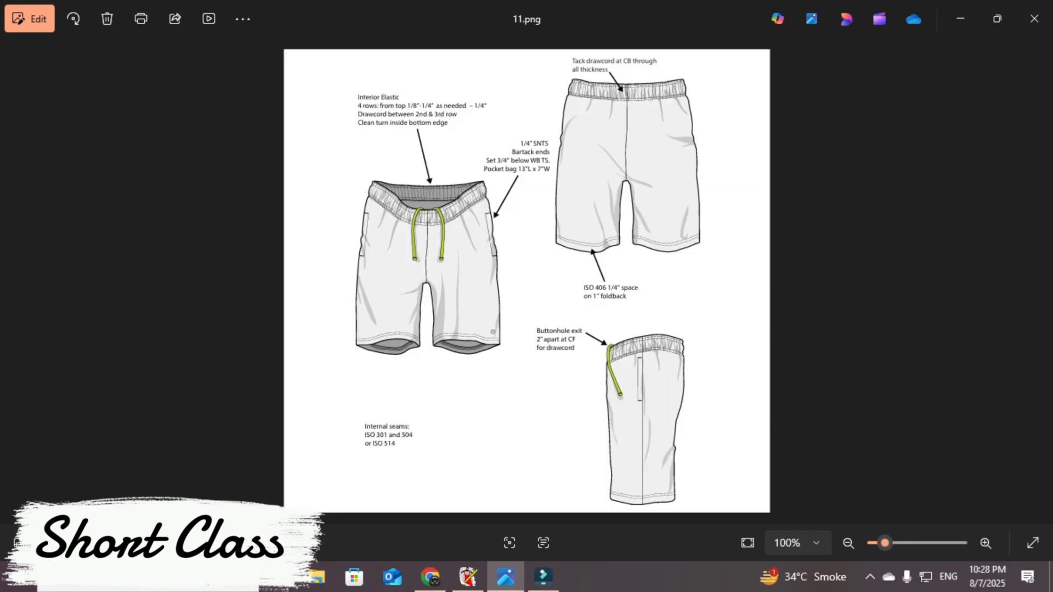
scroll(515, 157, "up", 5)
left_click_drag(515, 158, 544, 60)
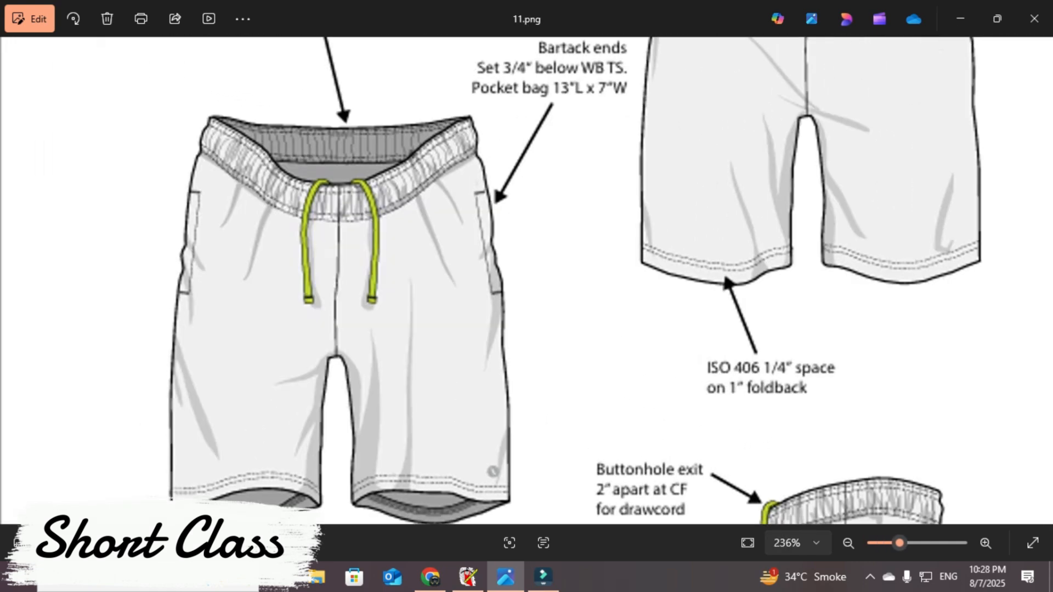
scroll(494, 222, "down", 5)
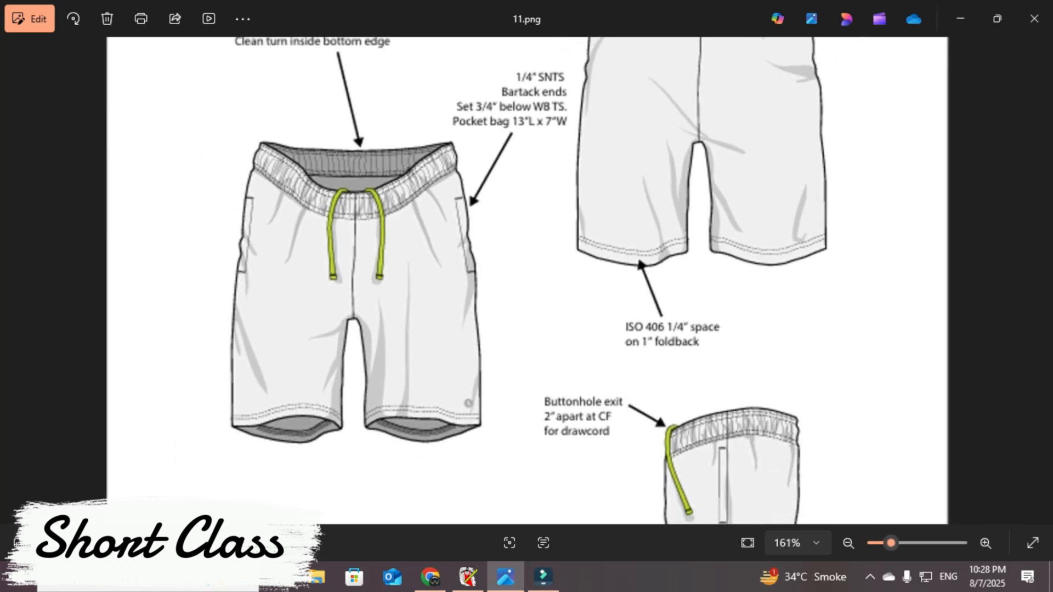
scroll(527, 280, "down", 1)
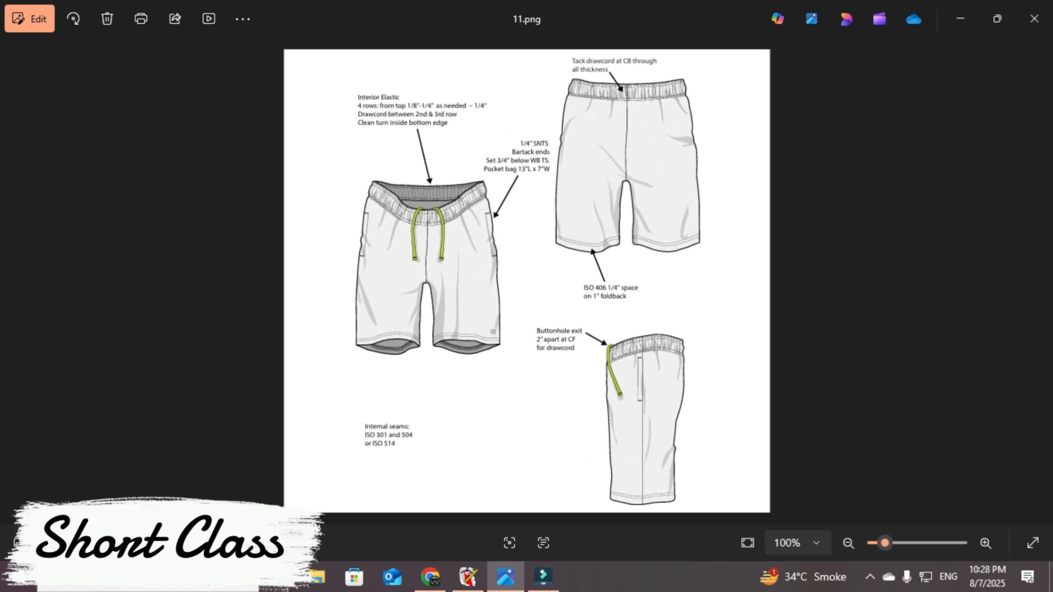
scroll(529, 210, "up", 2)
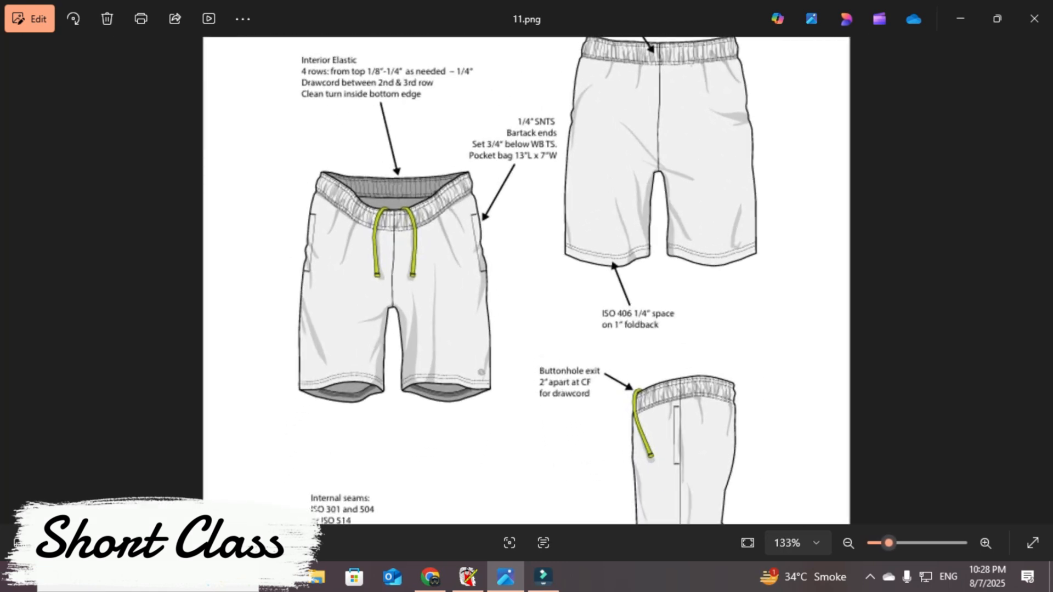
key("Right")
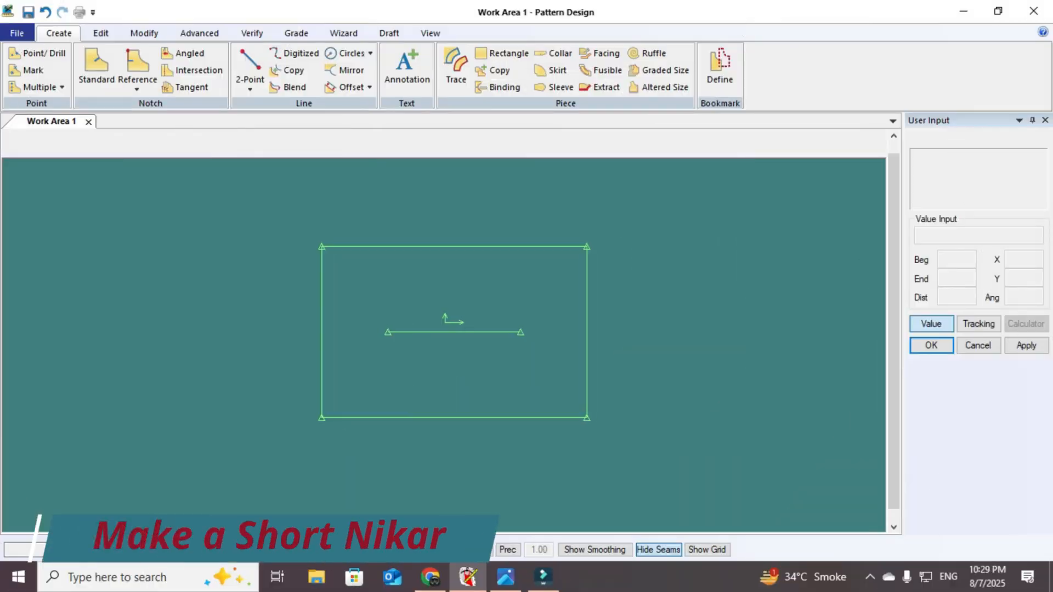
left_click(452, 332)
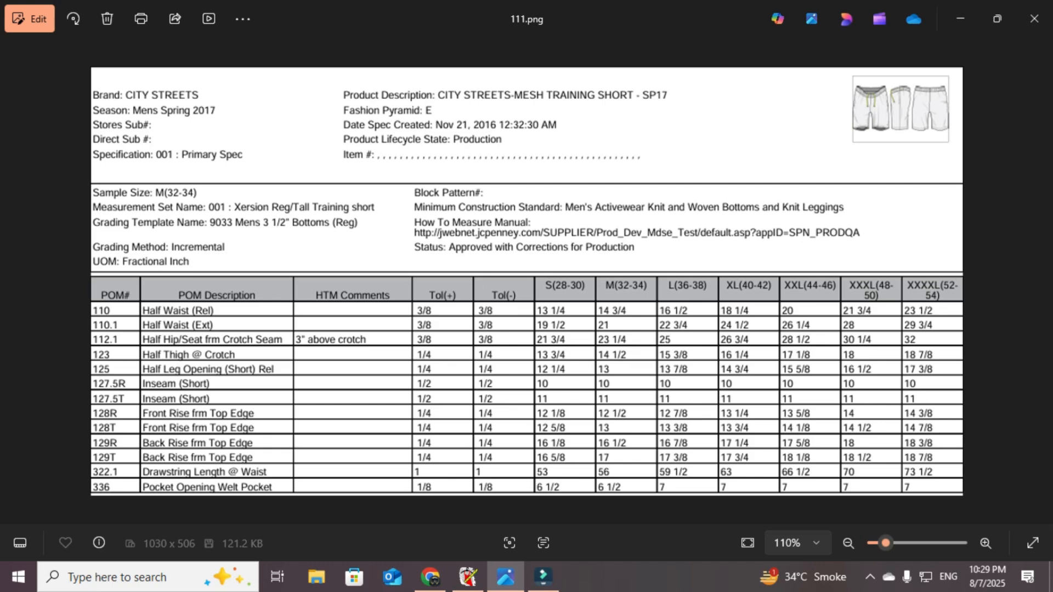
Step: In Pattern Design, offset the rectangle's left edge inward by 10 to add an internal vertical line
key("alt+Tab")
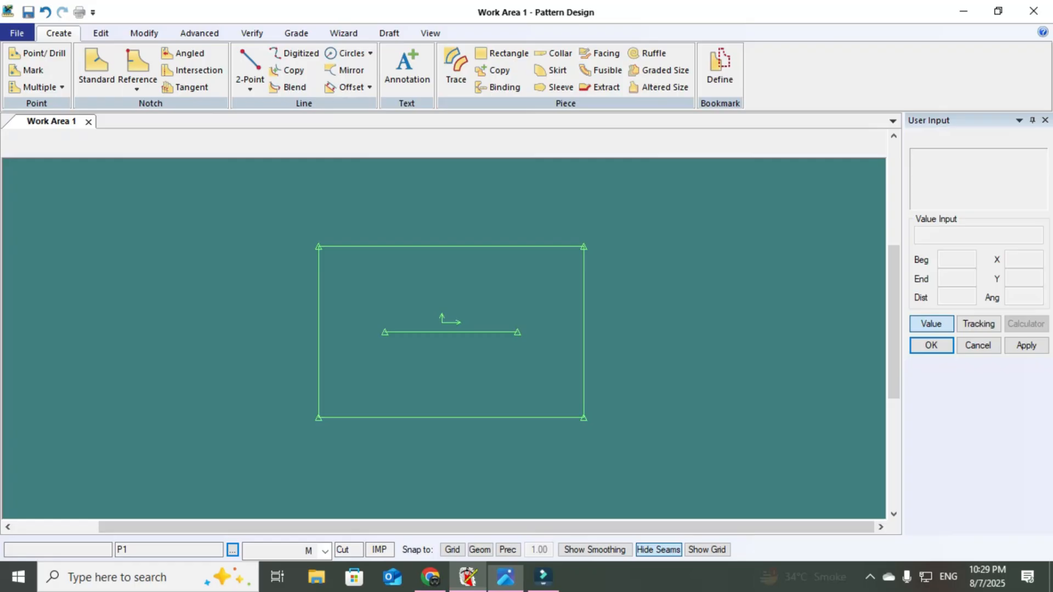
scroll(517, 336, "up", 1)
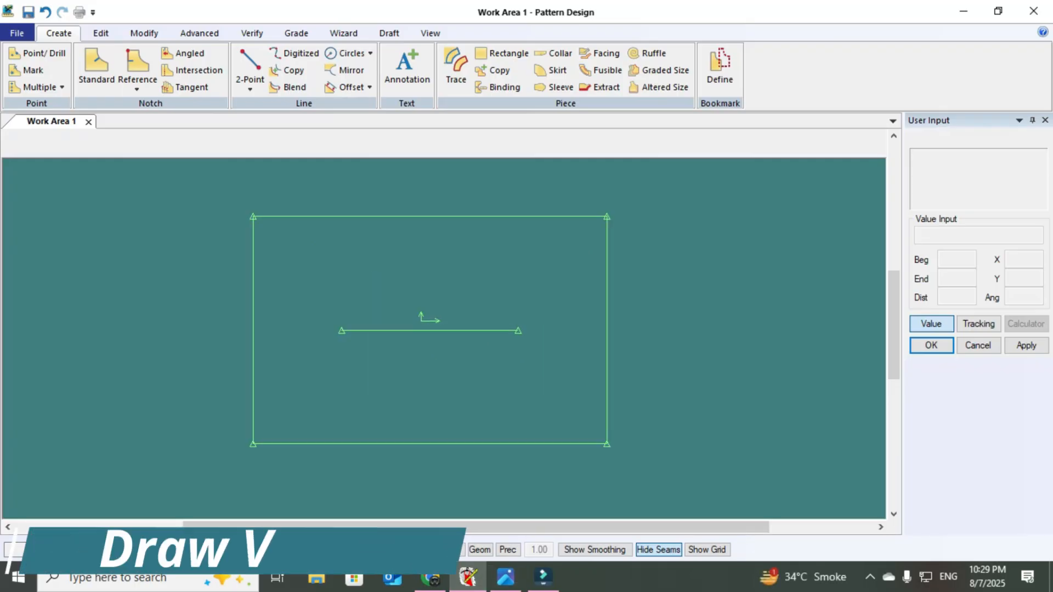
left_click(350, 88)
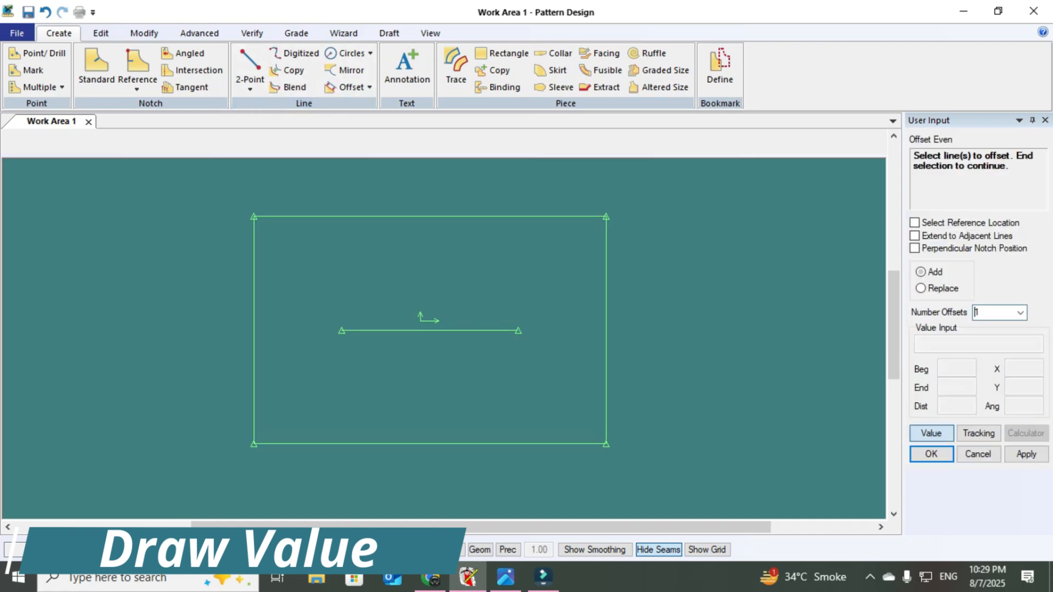
right_click(253, 276)
left_click(255, 277)
type("10")
key("Return")
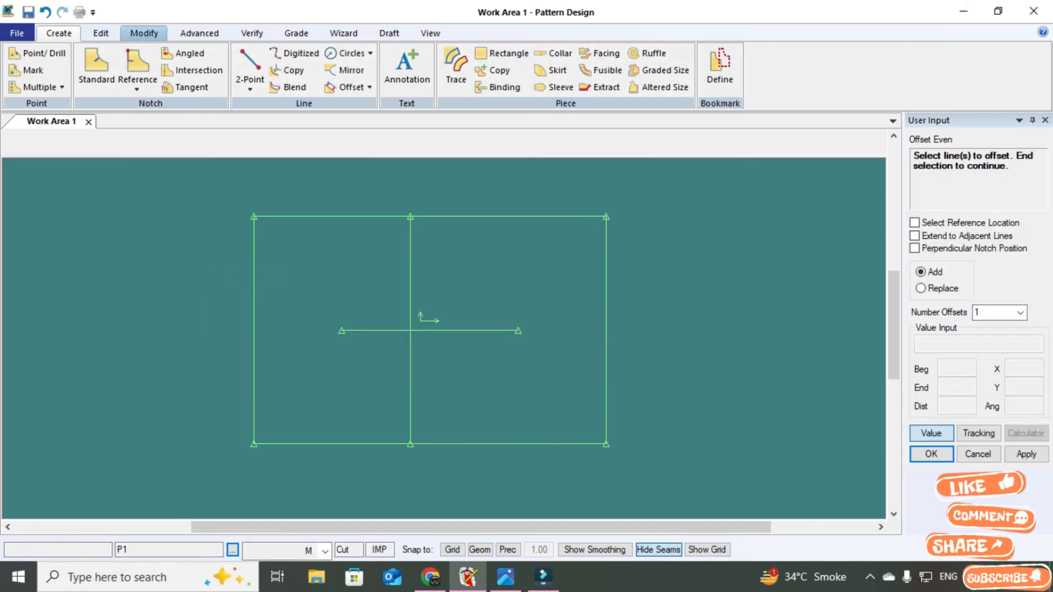
left_click(144, 33)
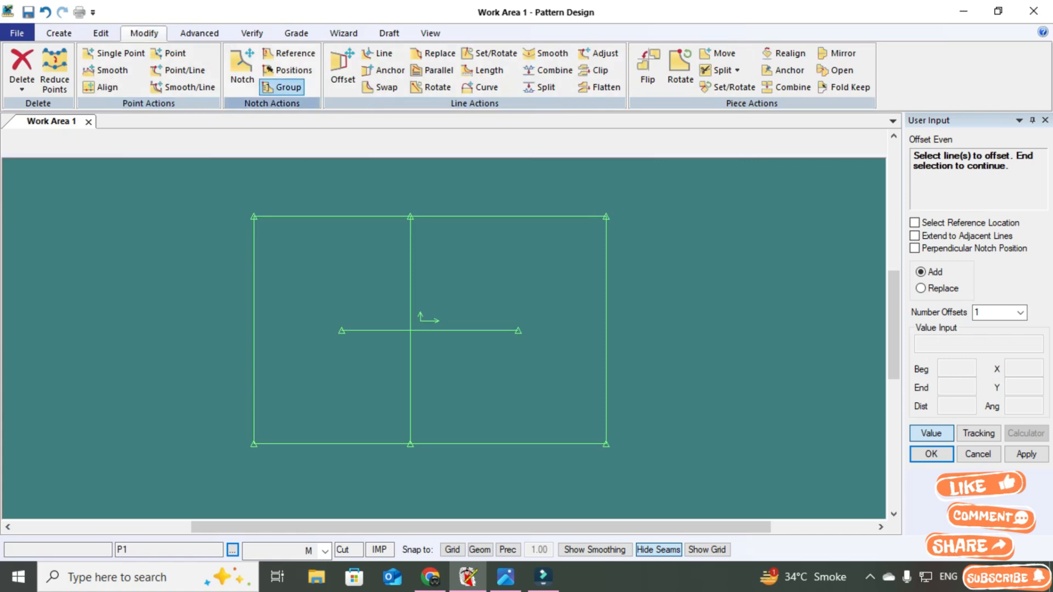
left_click(59, 34)
left_click(96, 66)
left_click(253, 427)
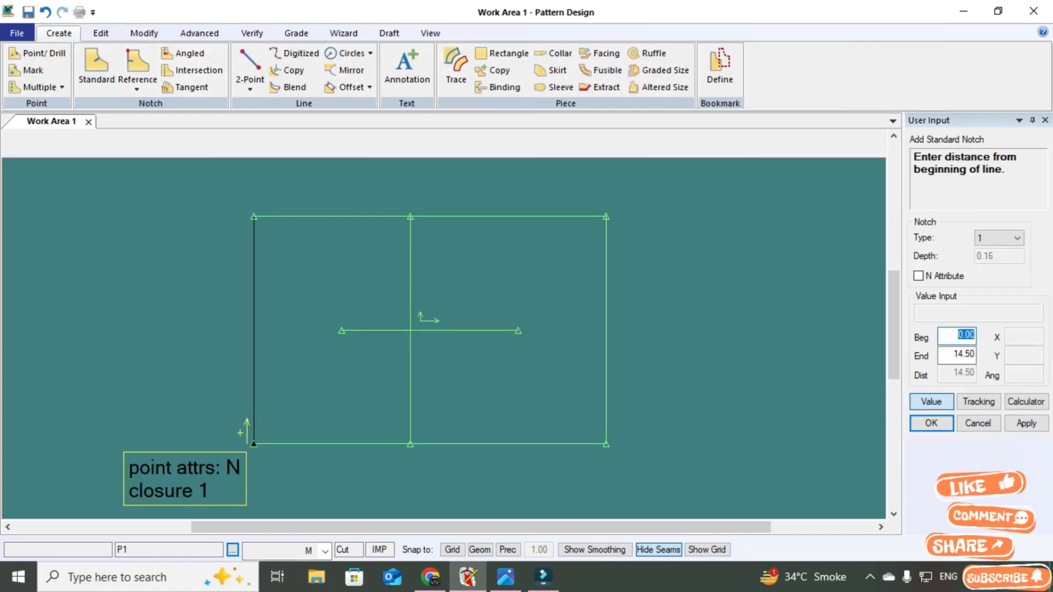
Step: Split the left edge 12.25 from its lower end and the internal vertical line at 14.5-.75 from its lower end
left_click(144, 33)
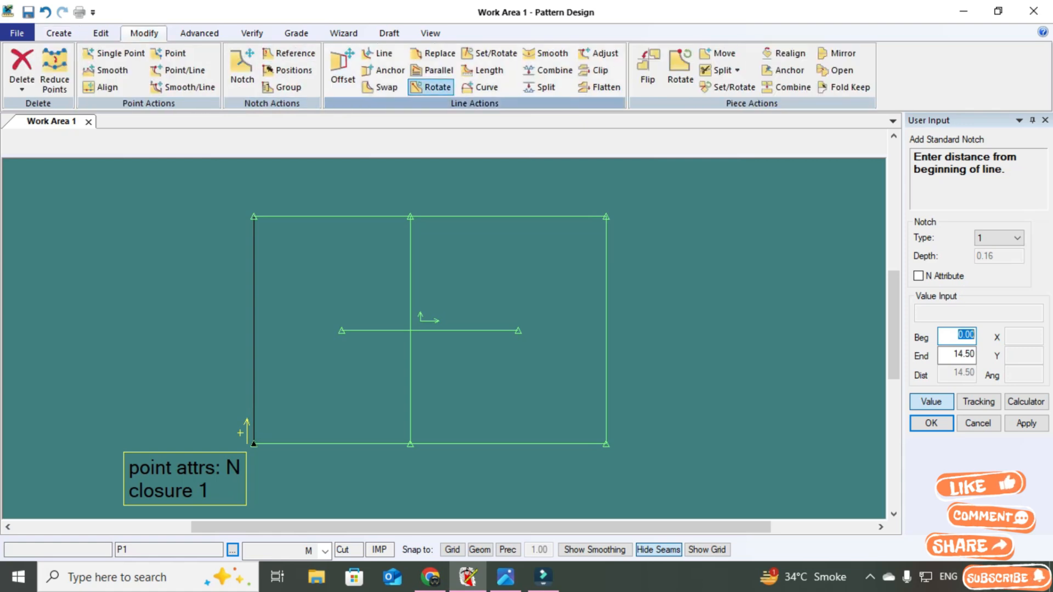
left_click(543, 87)
left_click(253, 422)
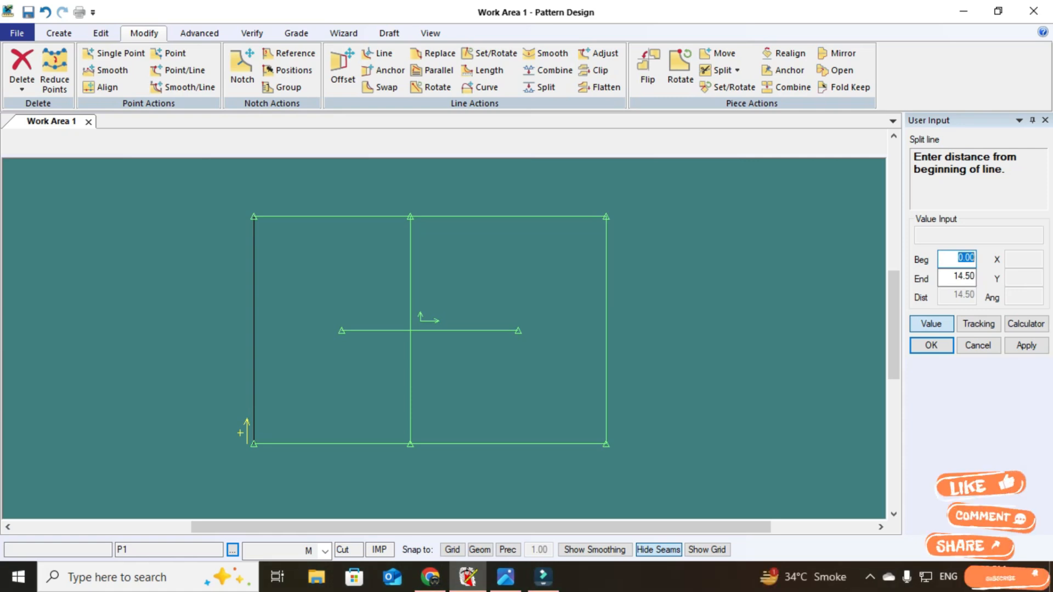
left_click(410, 431)
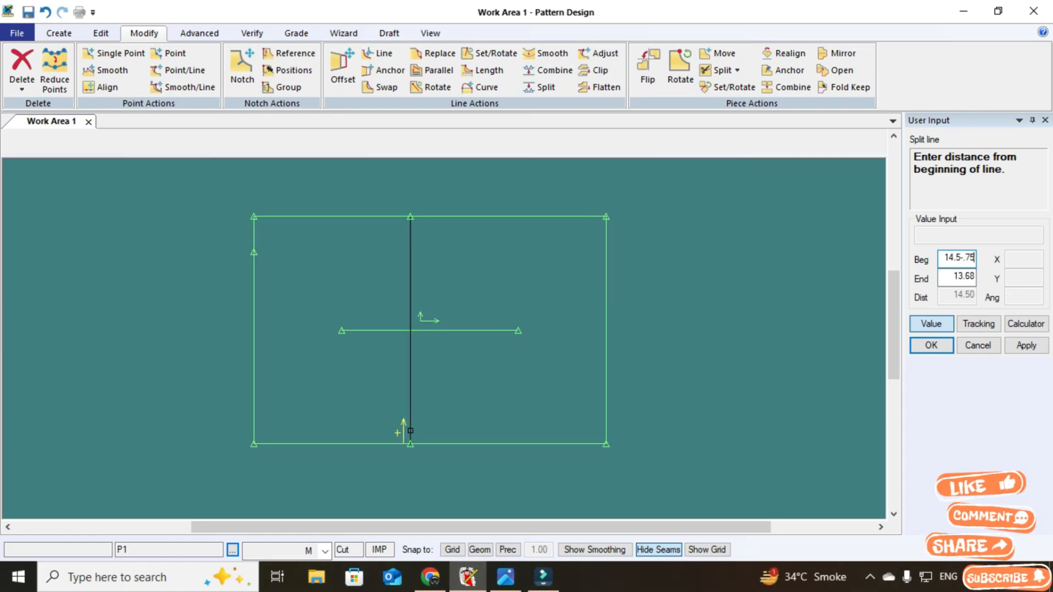
key("Return")
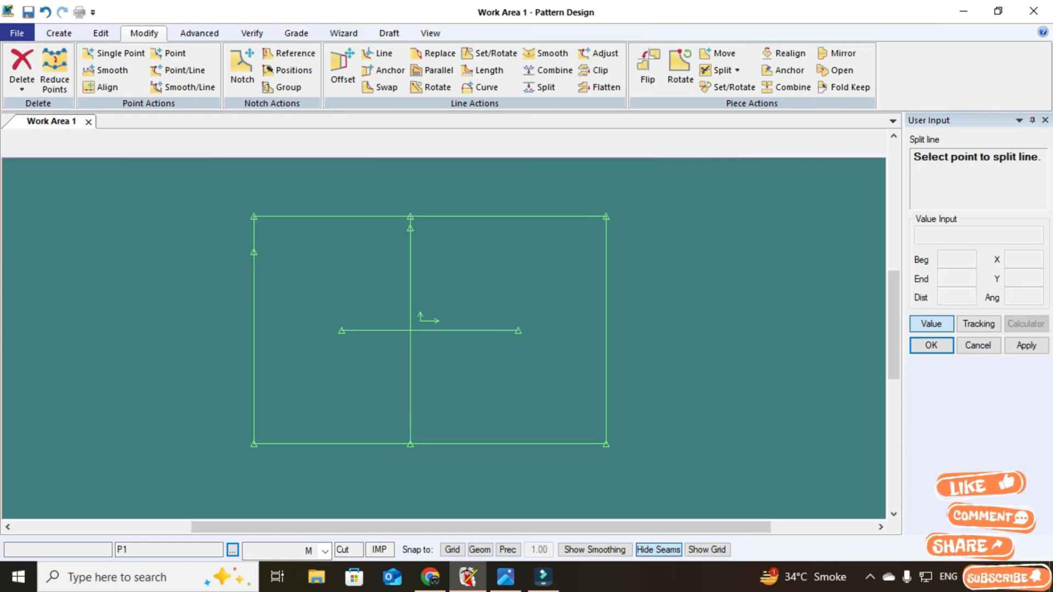
Step: Draw a straight 2-point line from the left edge's split point to the split point on the internal vertical line
left_click(59, 33)
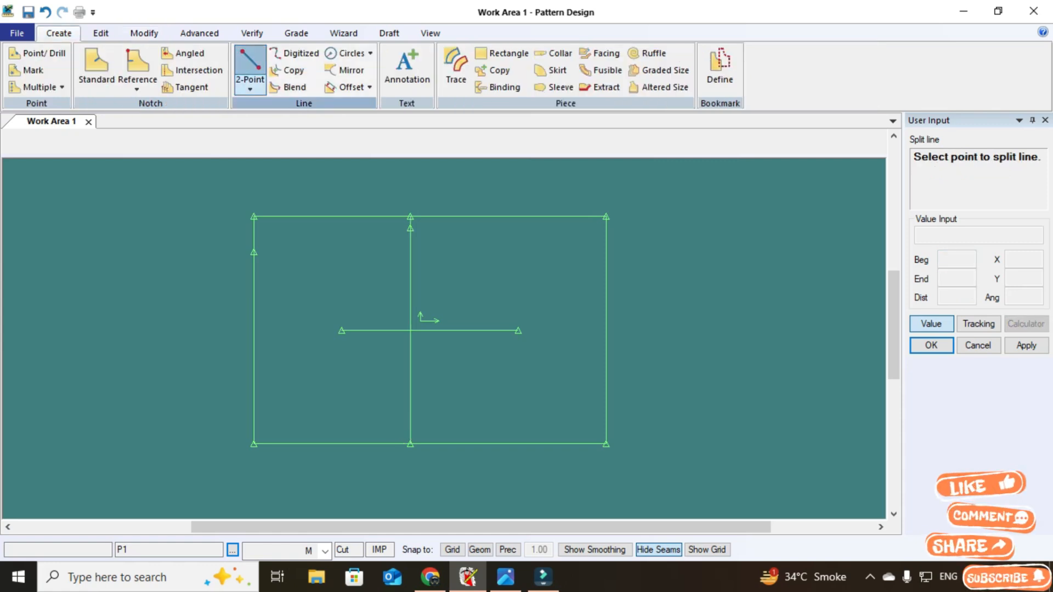
left_click(250, 69)
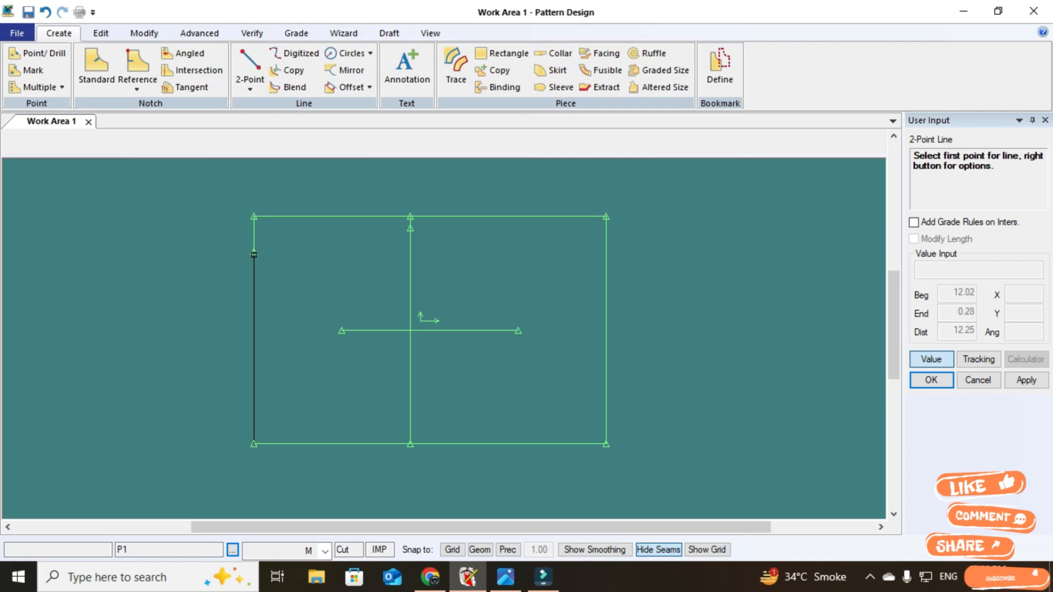
left_click(253, 253)
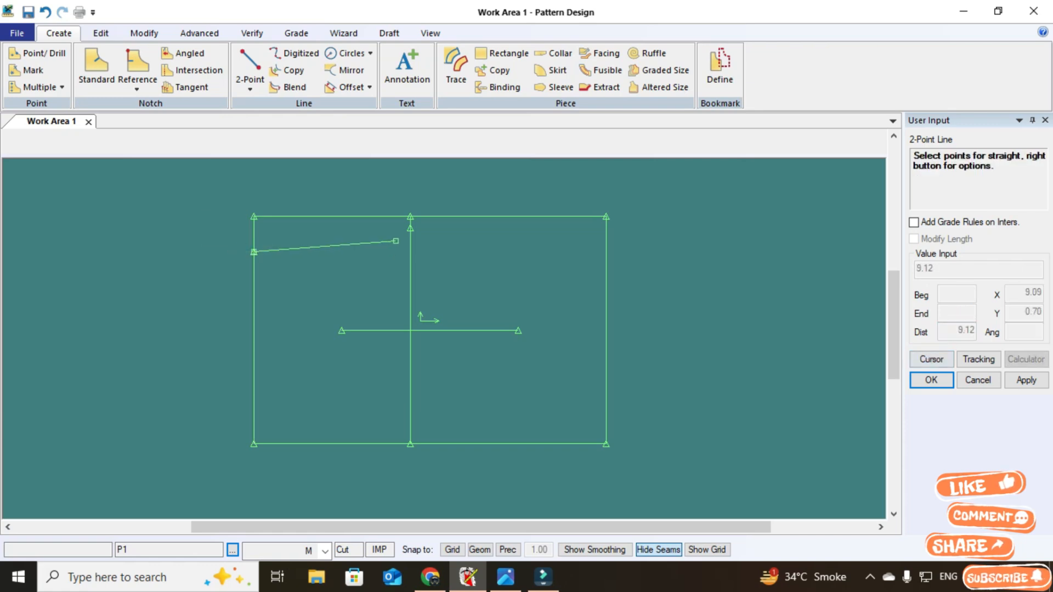
left_click(410, 228)
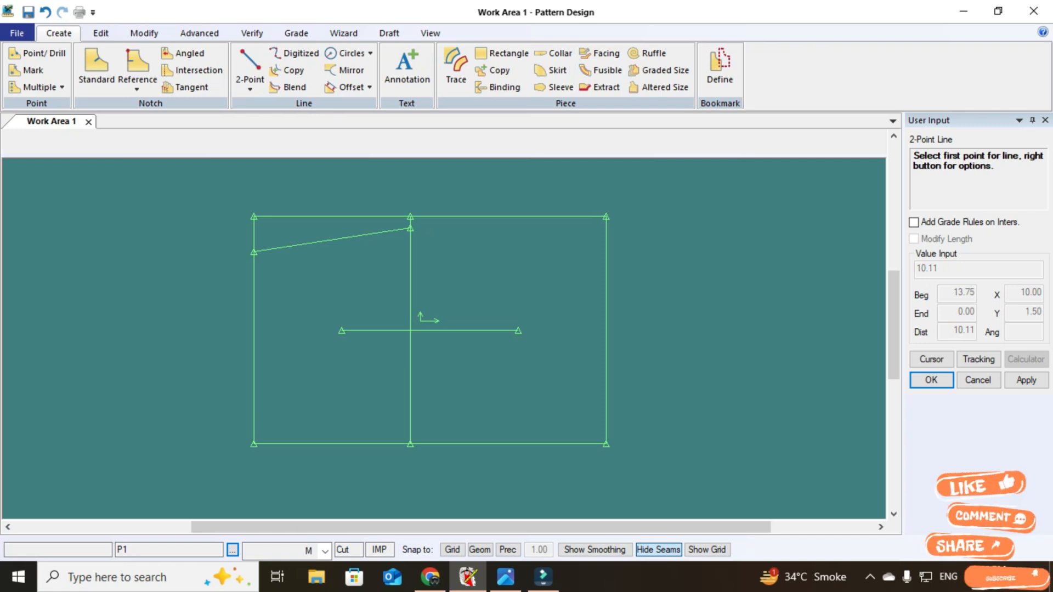
Step: Draw a horizontal 2-point line from the internal vertical line to the right edge, 12.25 above the bottom edge
left_click(250, 61)
left_click(406, 429)
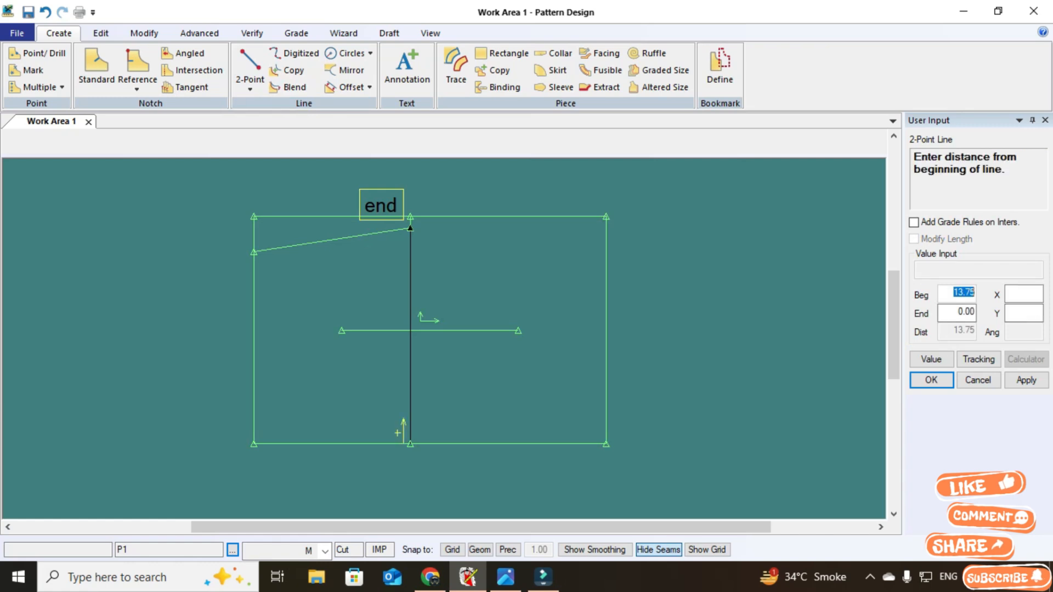
key("Tab")
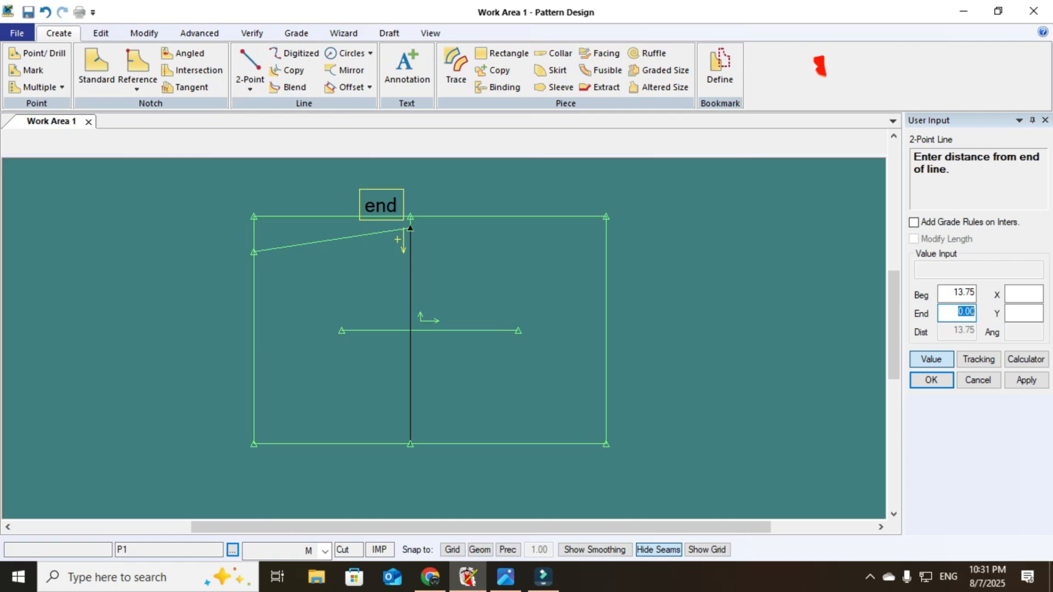
type("1.25")
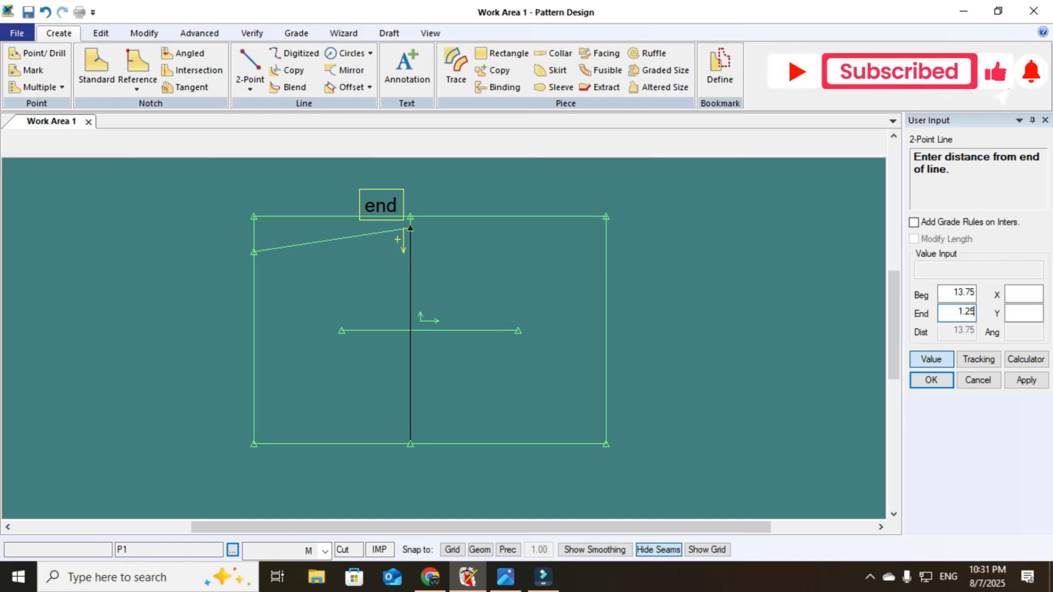
key("Return")
left_click(410, 252)
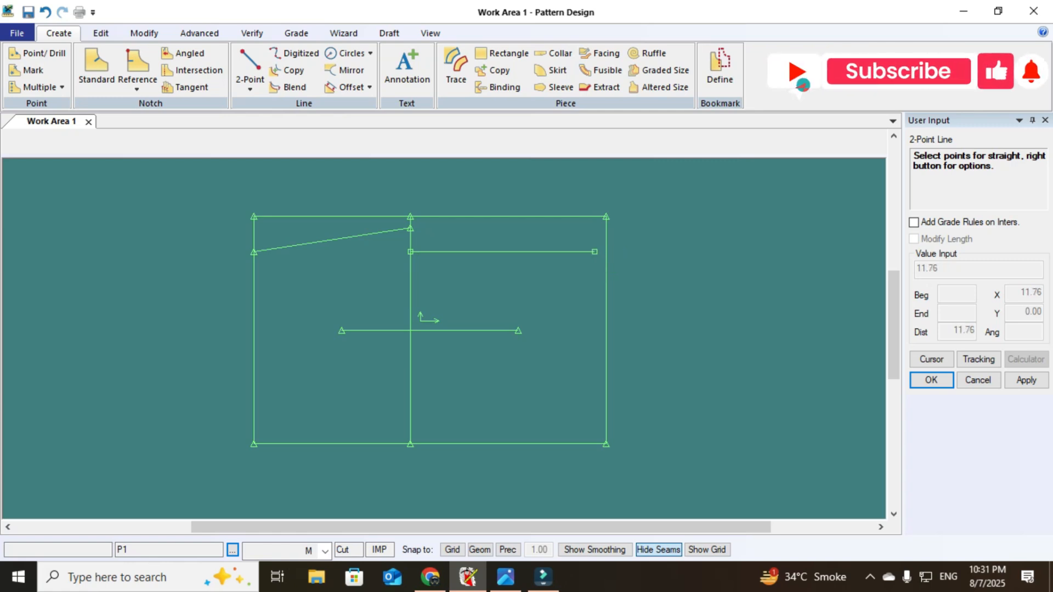
left_click(605, 252)
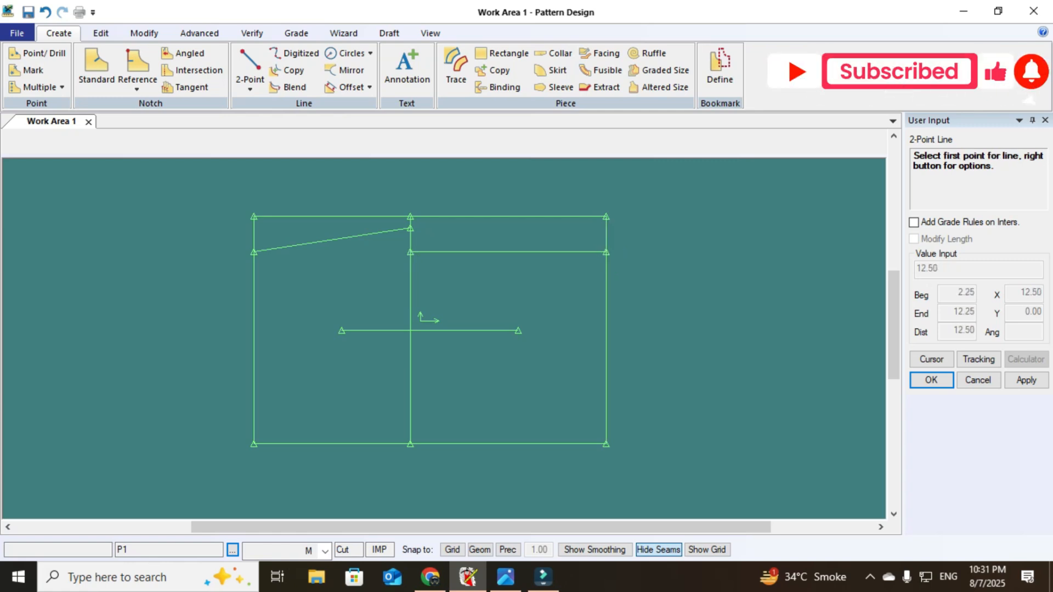
Step: Split the new horizontal line 3 from its beginning at the internal vertical line
left_click(144, 33)
left_click(540, 86)
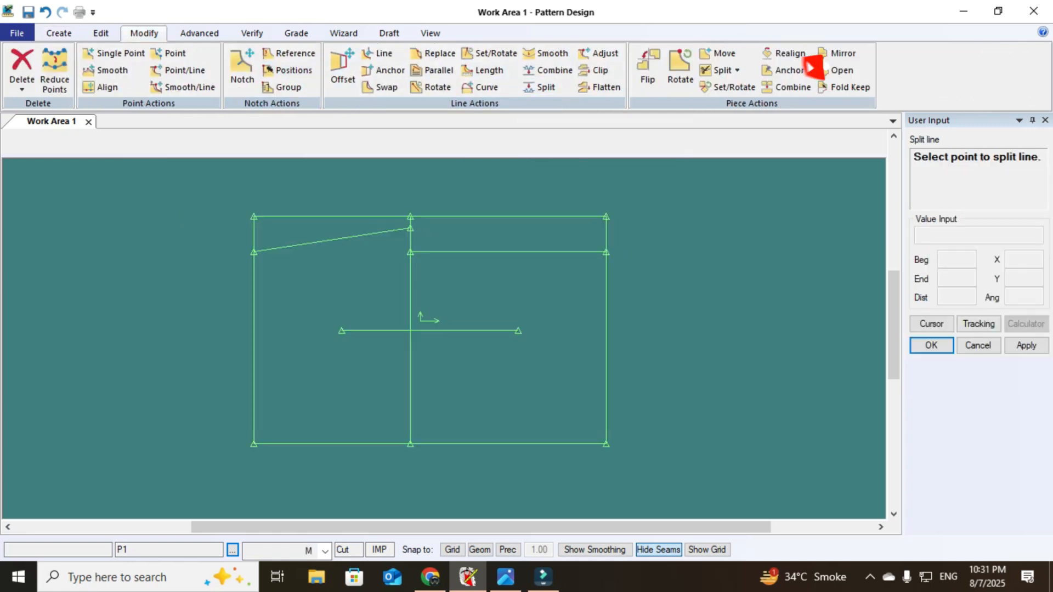
left_click(475, 252)
type("3")
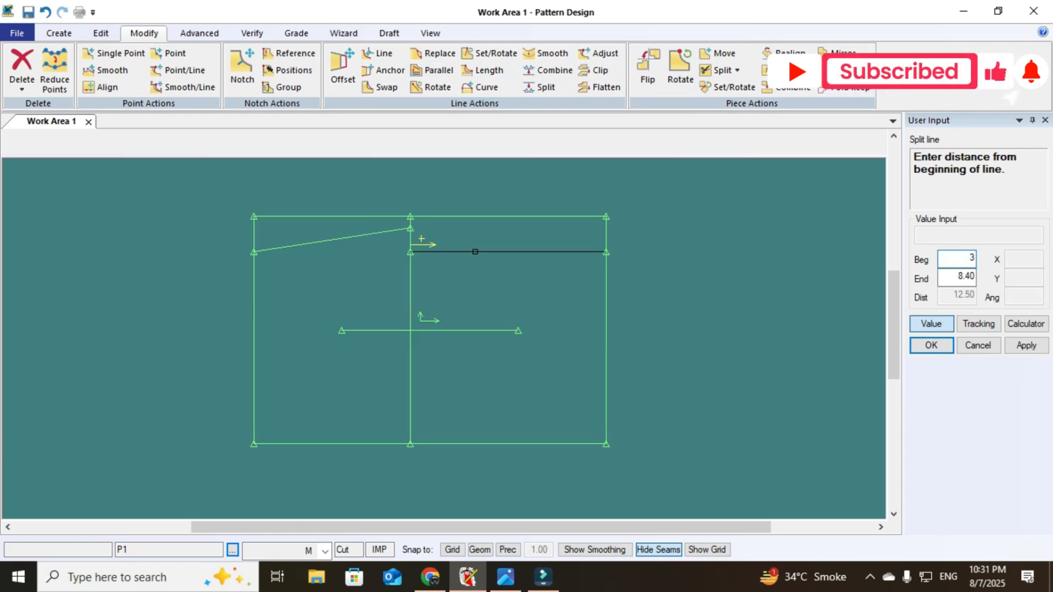
key("Return")
right_click(388, 214)
left_click(408, 221)
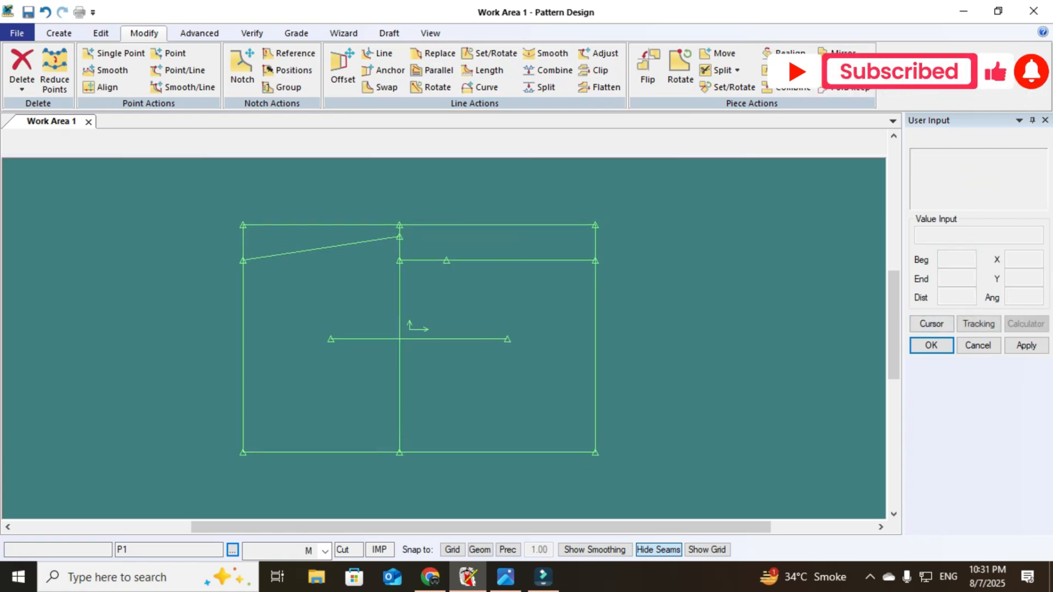
Step: Draw an inward-bowed 2-Point Curve from the slanted line's upper end to the split point on the horizontal line
scroll(442, 220, "up", 3)
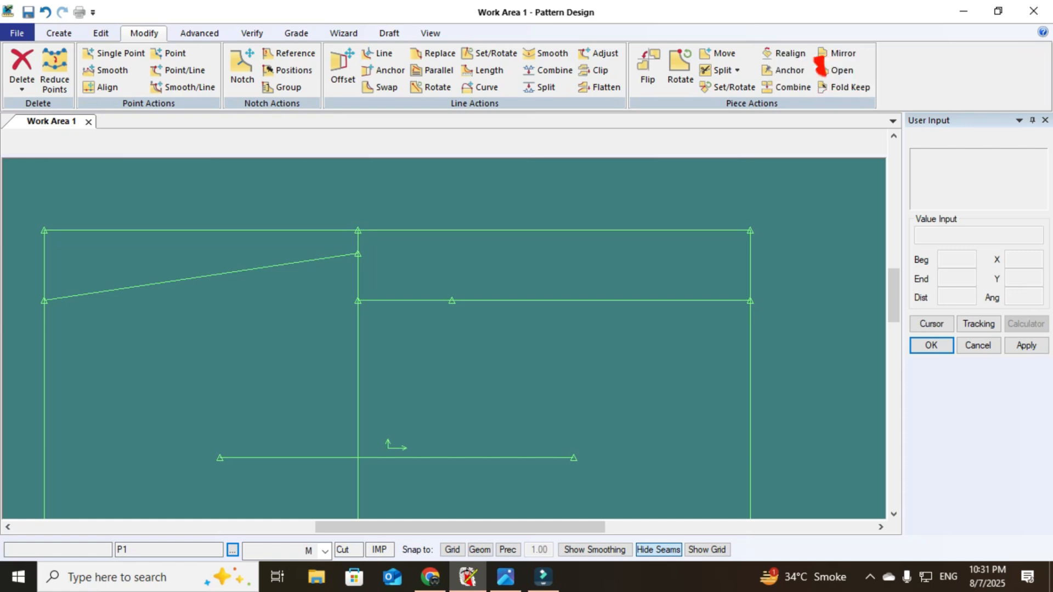
left_click(59, 34)
left_click(250, 88)
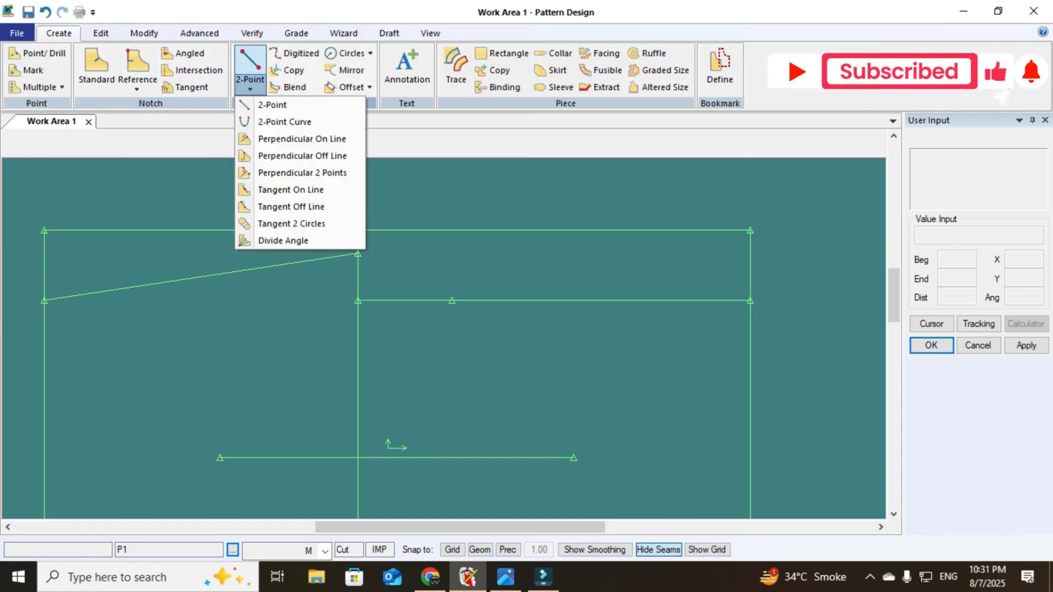
left_click(277, 120)
left_click(357, 253)
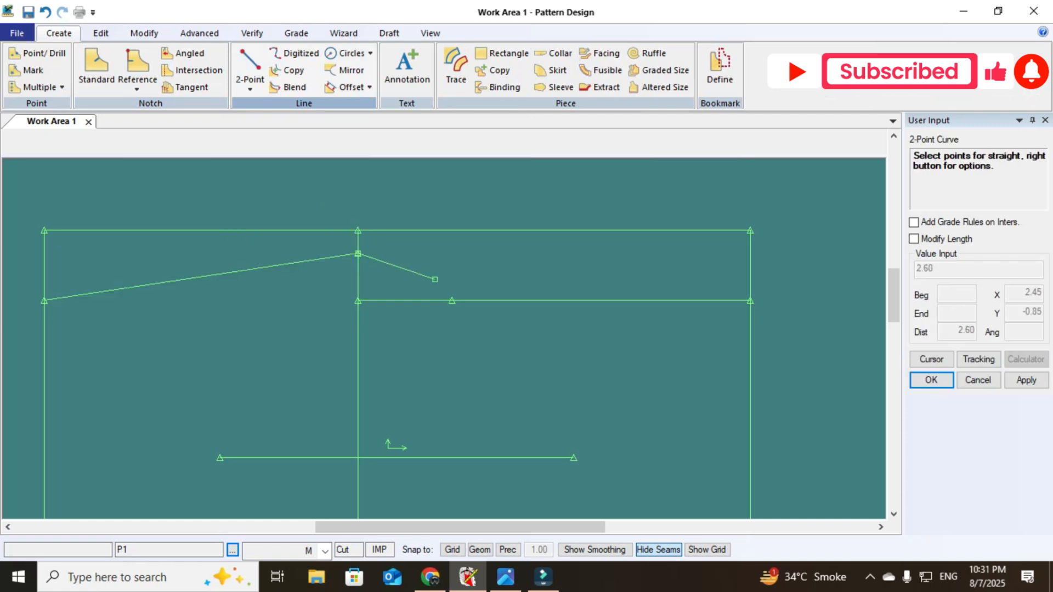
left_click(452, 300)
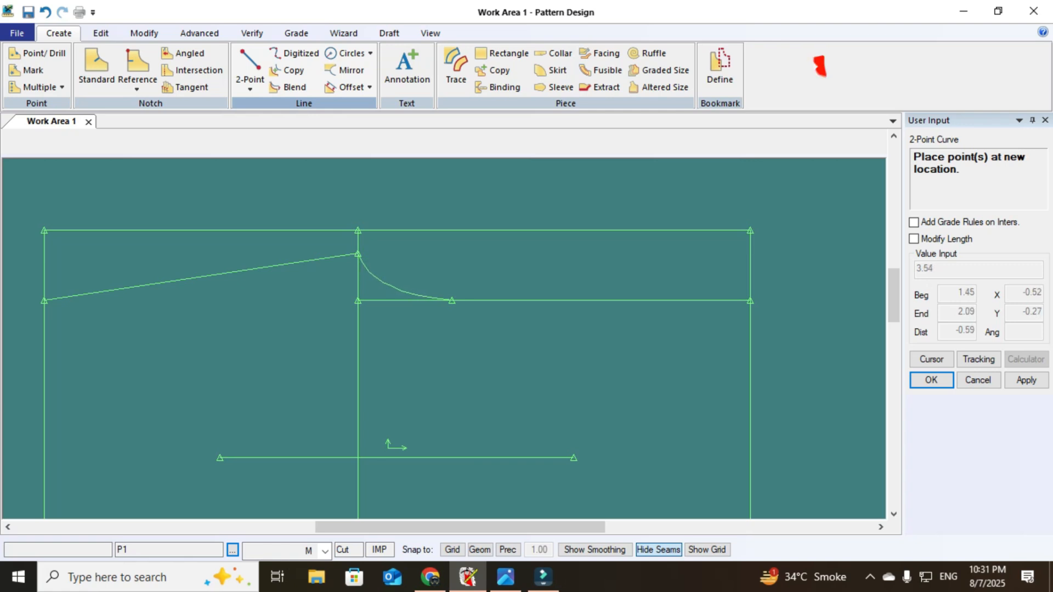
left_click(388, 285)
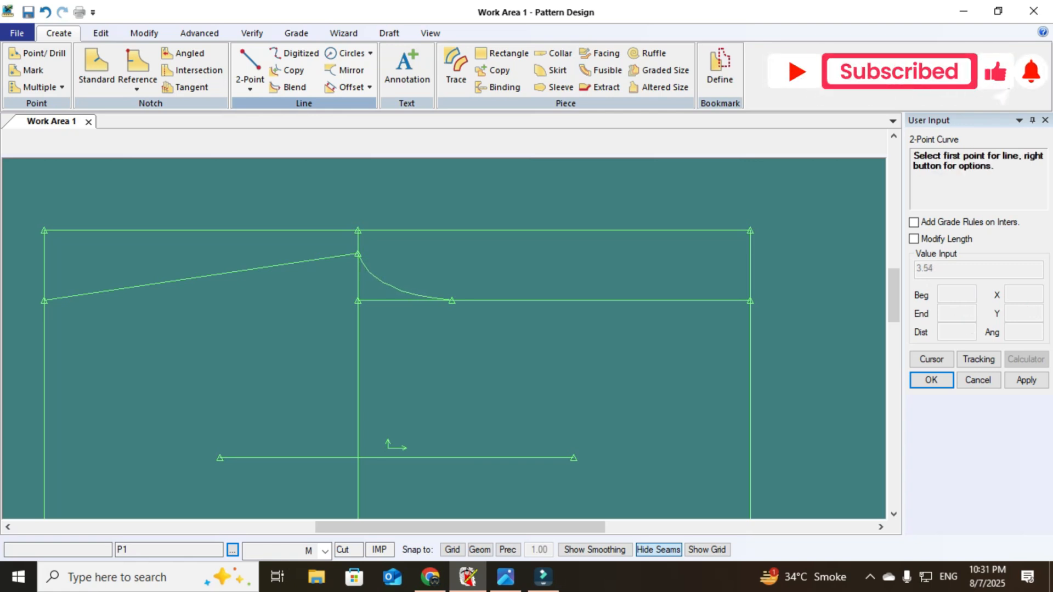
right_click(256, 135)
left_click(280, 150)
scroll(400, 166, "down", 1)
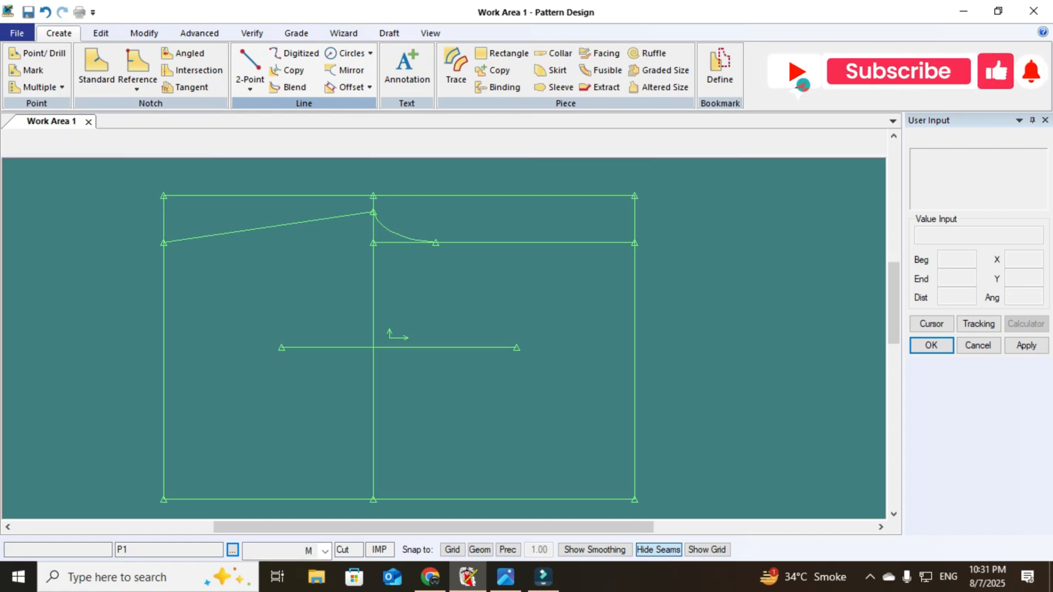
Step: Trace the left edge, slanted line, curve, horizontal line, right edge and bottom edge as a new piece, placed beside the original
left_click(456, 72)
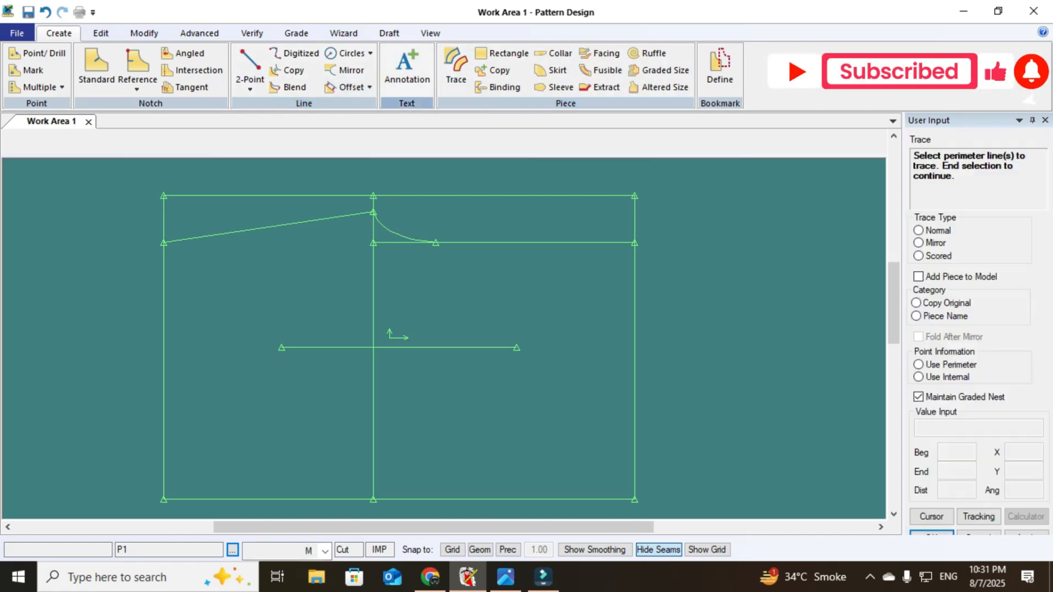
left_click(164, 307)
left_click(269, 227)
left_click(396, 234)
left_click(505, 243)
left_click(635, 329)
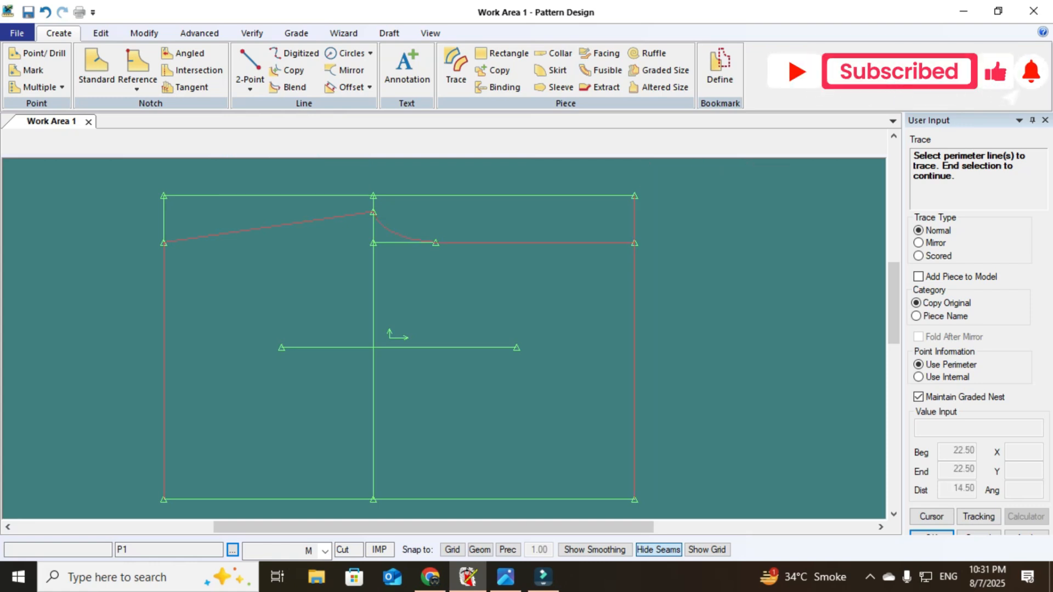
left_click(527, 499)
right_click(240, 387)
left_click(255, 395)
right_click(240, 386)
left_click(255, 395)
scroll(183, 365, "down", 5)
scroll(294, 360, "up", 2)
left_click(425, 353)
Step: Measure the line length of the traced piece's left edge
left_click(251, 33)
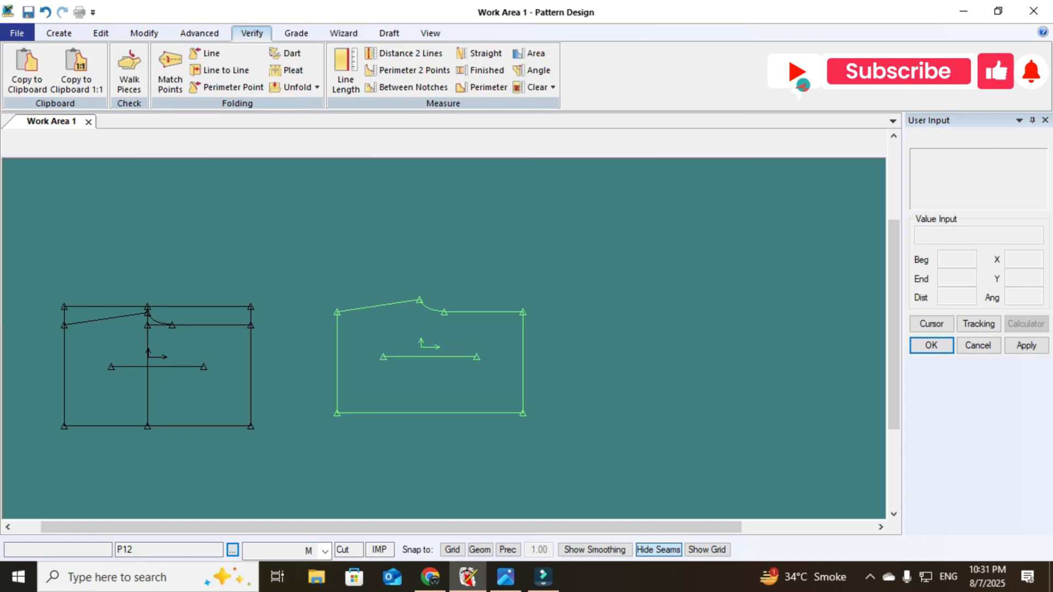
left_click(346, 72)
left_click(337, 343)
right_click(288, 312)
left_click(304, 320)
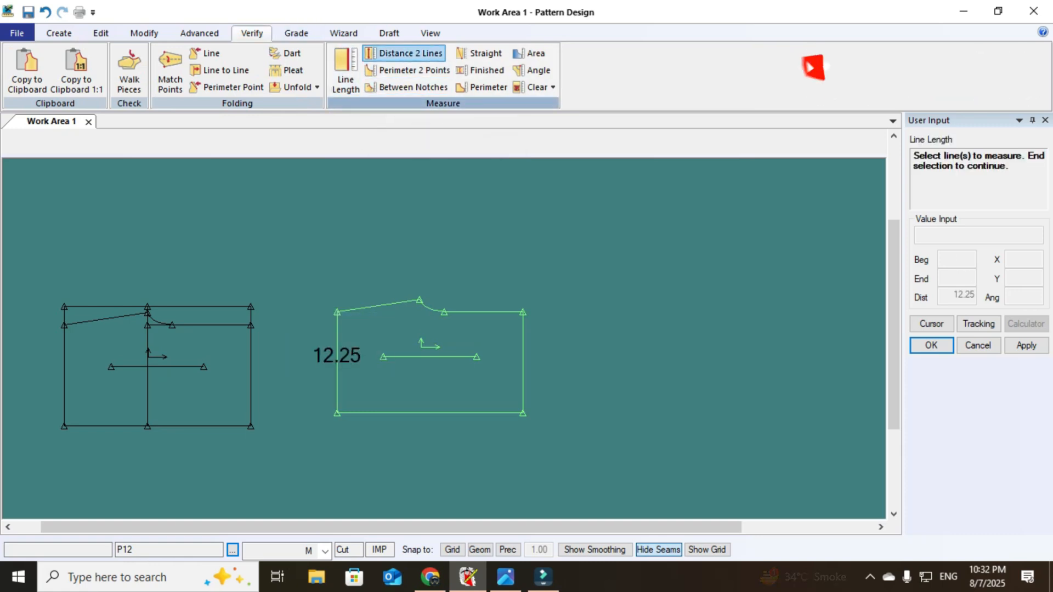
Step: Measure the vertical distances from the traced piece's bottom line to the crotch point and to the crotch curve's lower end
left_click(410, 52)
left_click_drag(419, 413, 446, 413)
mouse_move(446, 312)
left_mouse_down()
mouse_move(435, 310)
mouse_move(444, 312)
left_mouse_up()
right_click(445, 312)
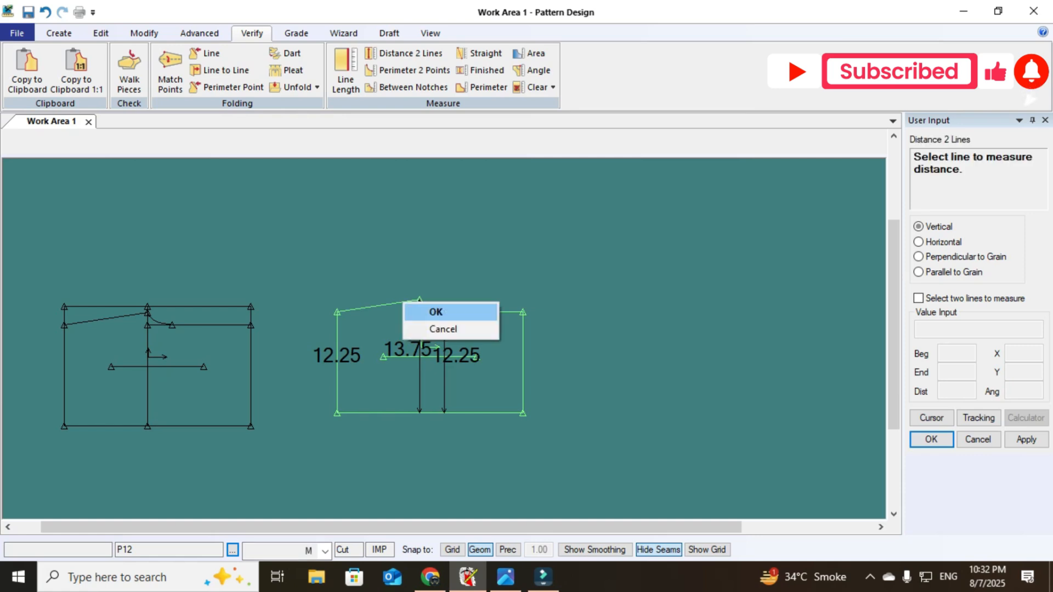
left_click(445, 313)
scroll(452, 339, "up", 1)
middle_click_drag(452, 340, 492, 307)
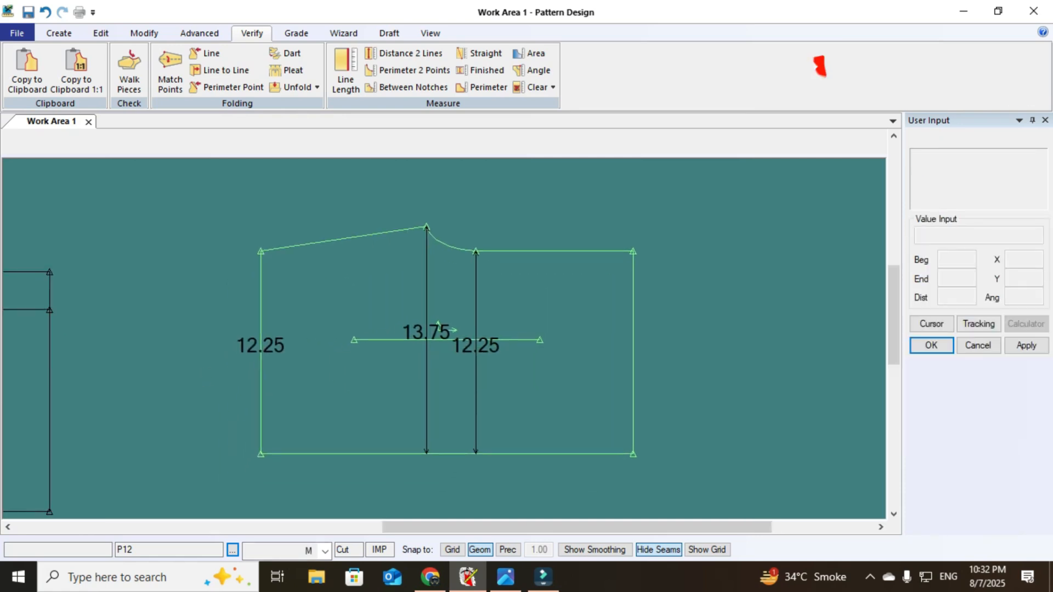
Step: Measure the line lengths of the traced piece's slanted inseam and its right edge
left_click(345, 77)
left_click(336, 239)
right_click(336, 239)
left_click(337, 239)
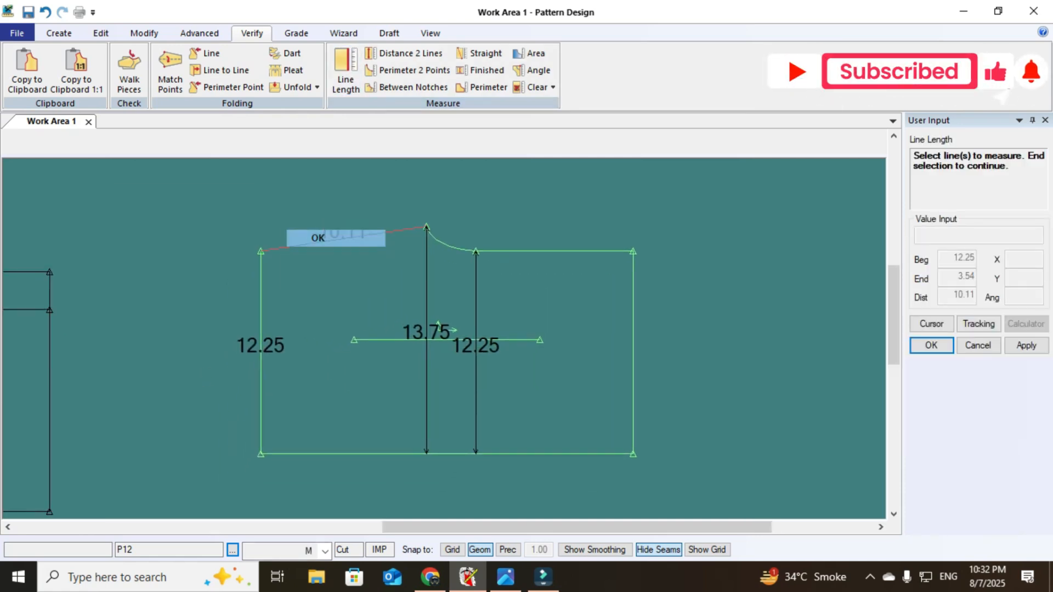
left_click(632, 296)
right_click(633, 296)
left_click(632, 297)
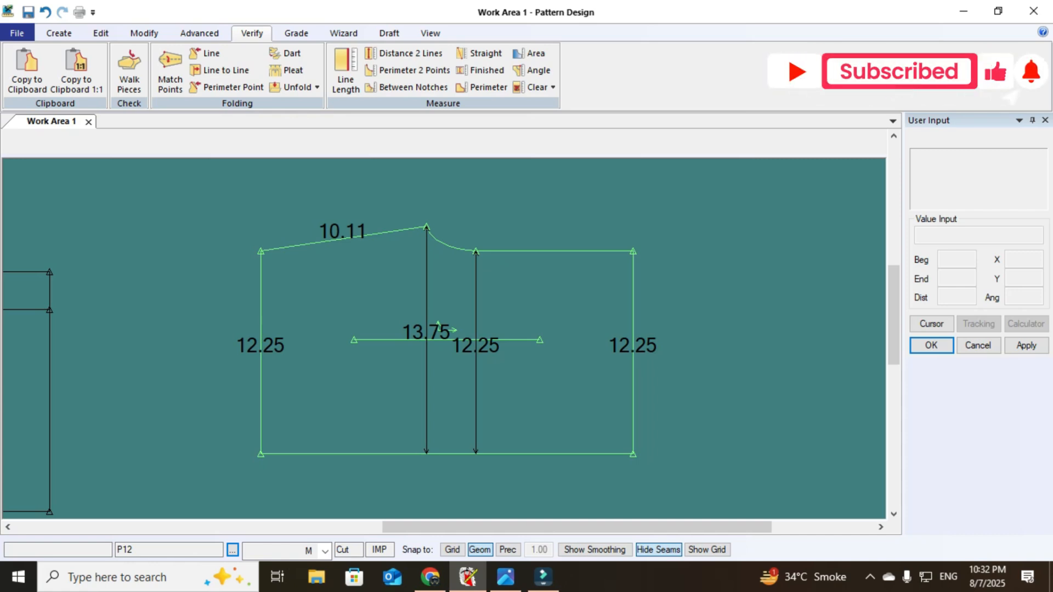
Step: Move both end points of the traced piece's left edge 0.11 in x with Move Smooth
left_click(144, 33)
left_click(112, 70)
left_click_drag(243, 229, 270, 473)
right_click(255, 354)
left_click(282, 364)
key("F12")
right_click(256, 353)
left_click(284, 364)
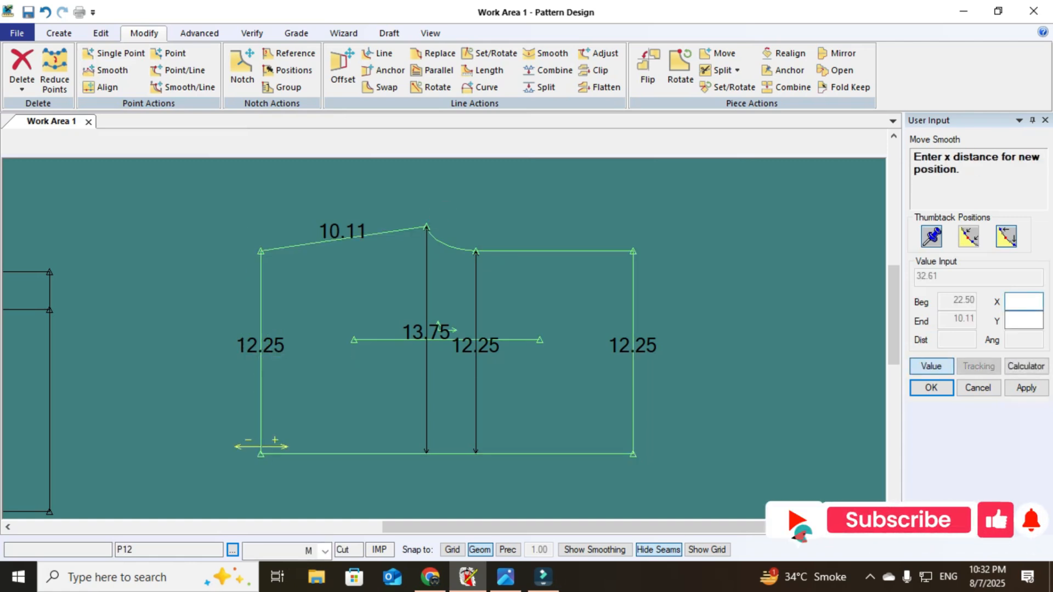
type(".11")
key("Return")
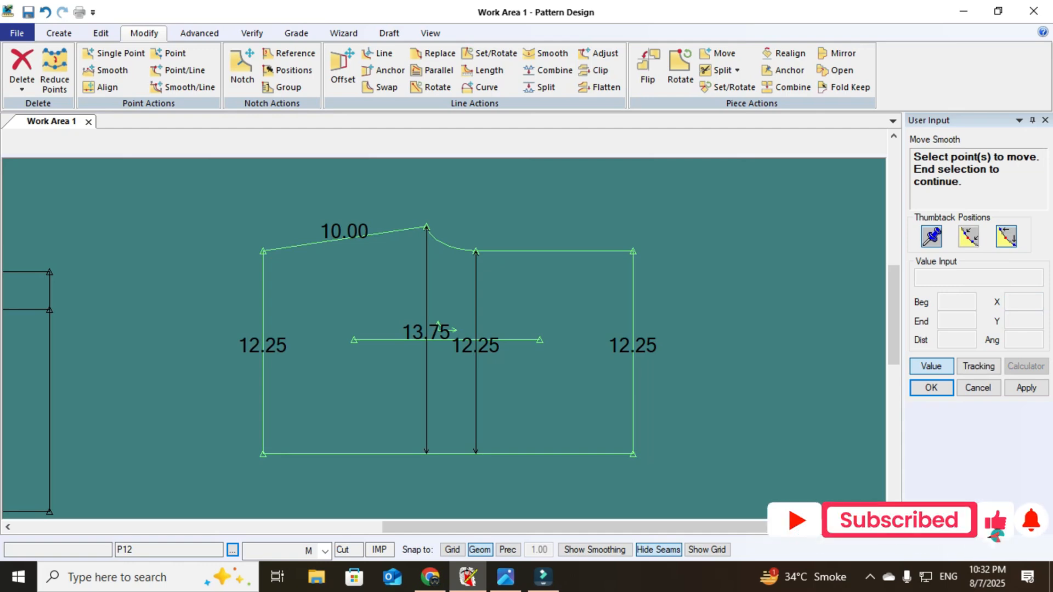
Step: Check the spec sheet image 111.png, and measure the line lengths of the front crotch curve and the line between it and the right edge
left_click(505, 576)
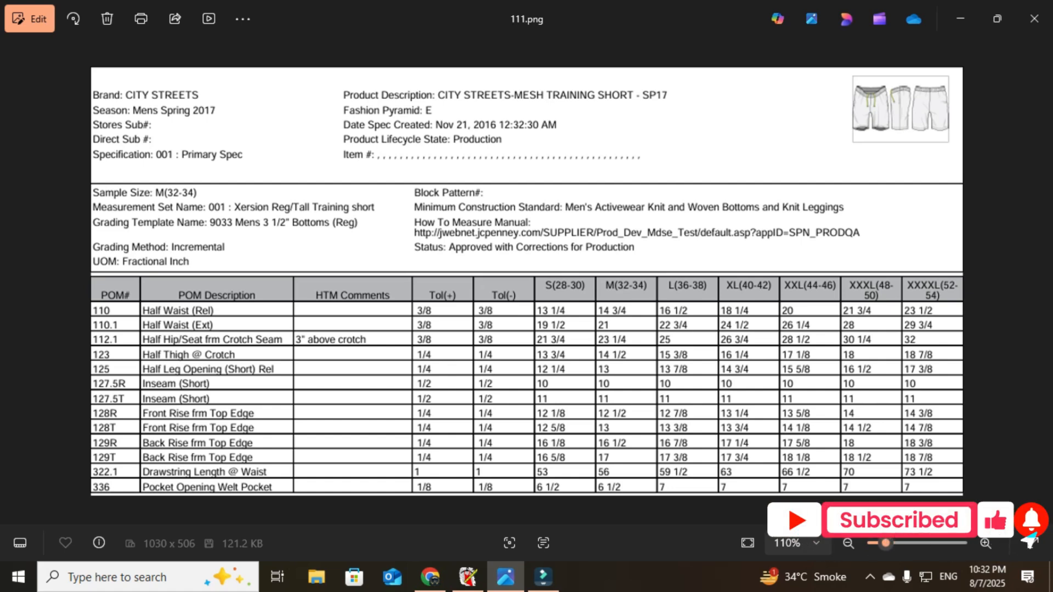
left_click(468, 576)
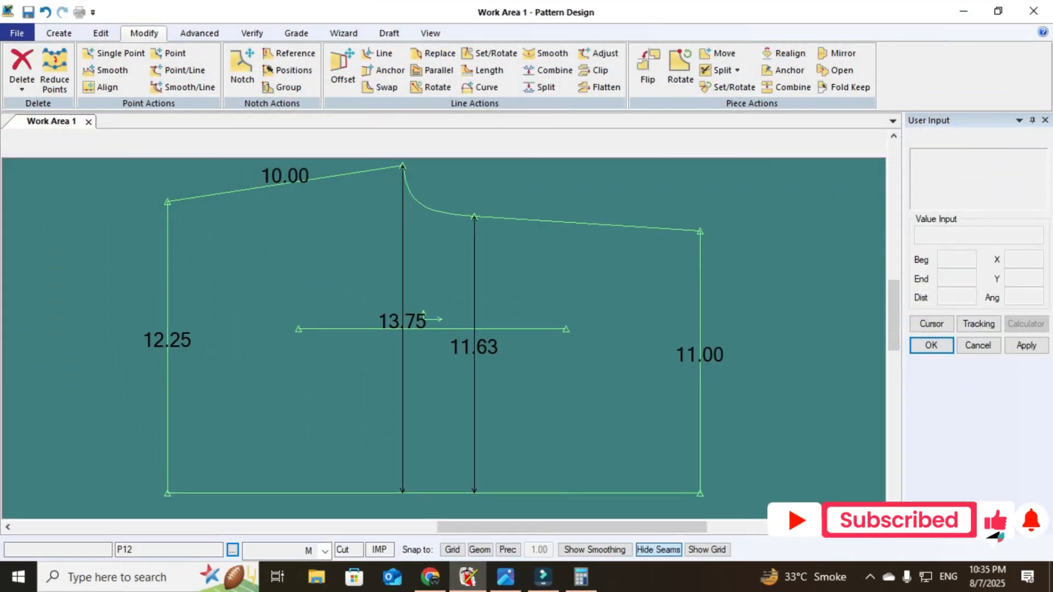
scroll(399, 322, "down", 1)
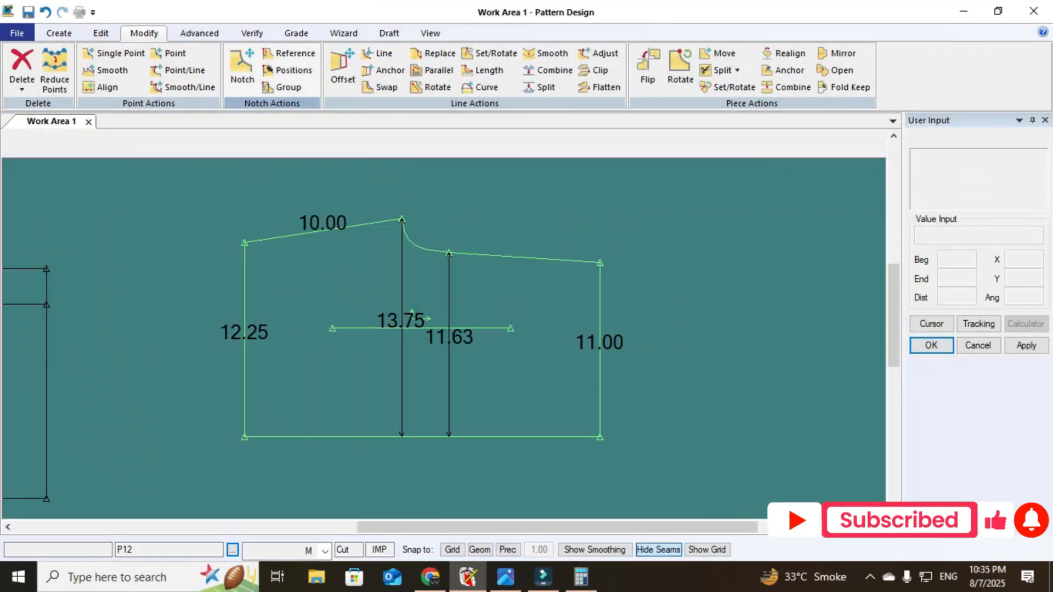
left_click(252, 33)
left_click(346, 70)
left_click(417, 245)
left_click(505, 256)
right_click(504, 256)
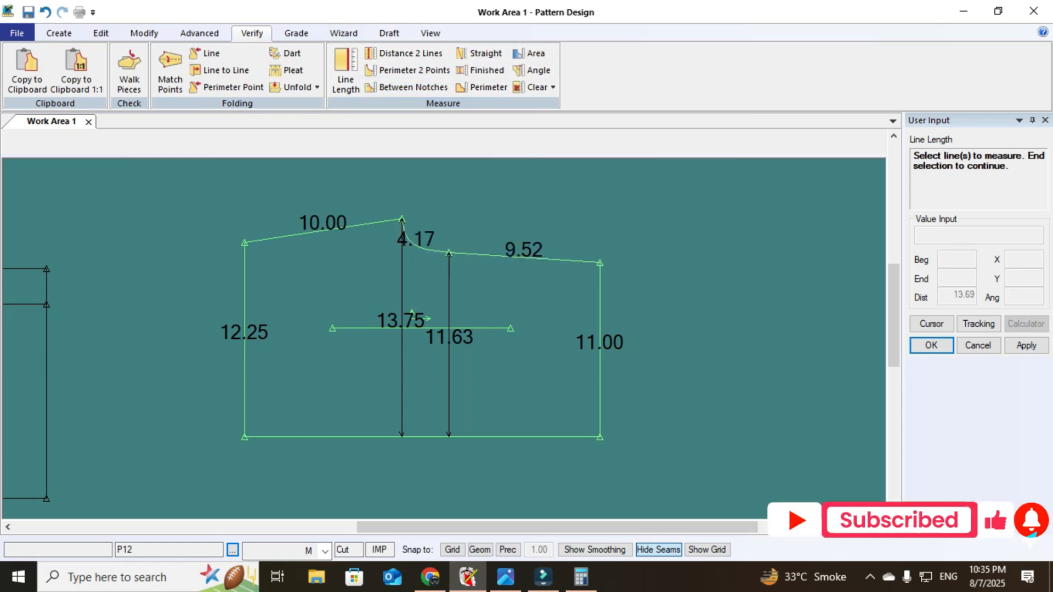
key("Escape")
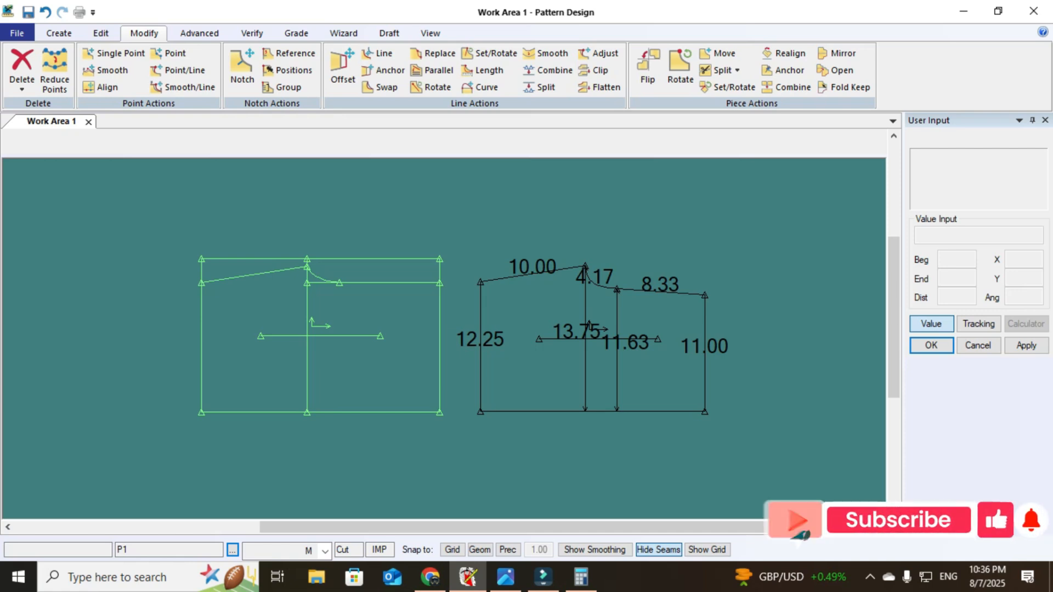
scroll(304, 271, "up", 2)
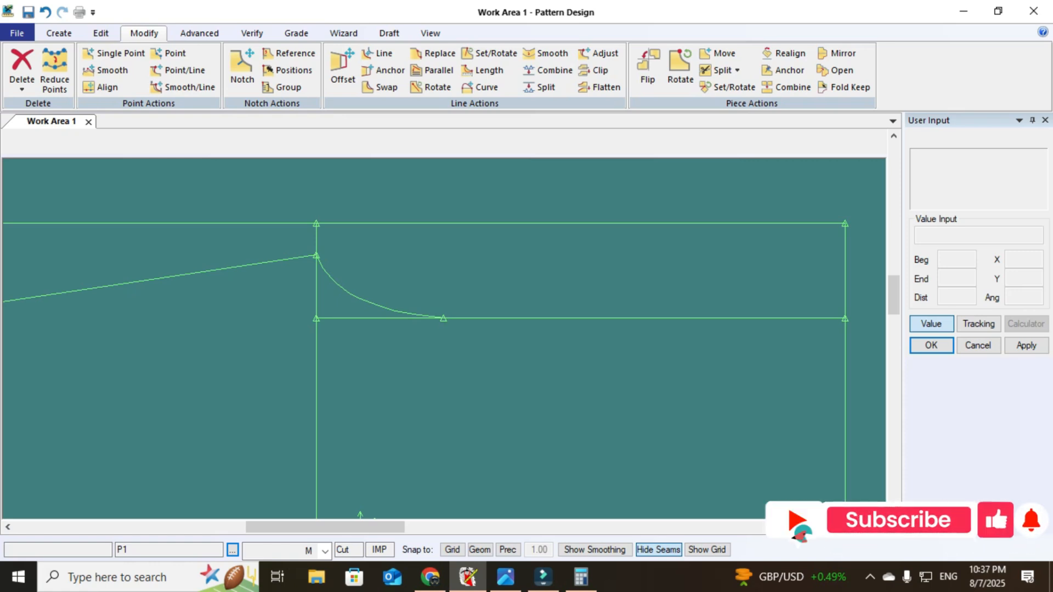
scroll(432, 312, "down", 1)
scroll(340, 294, "down", 2)
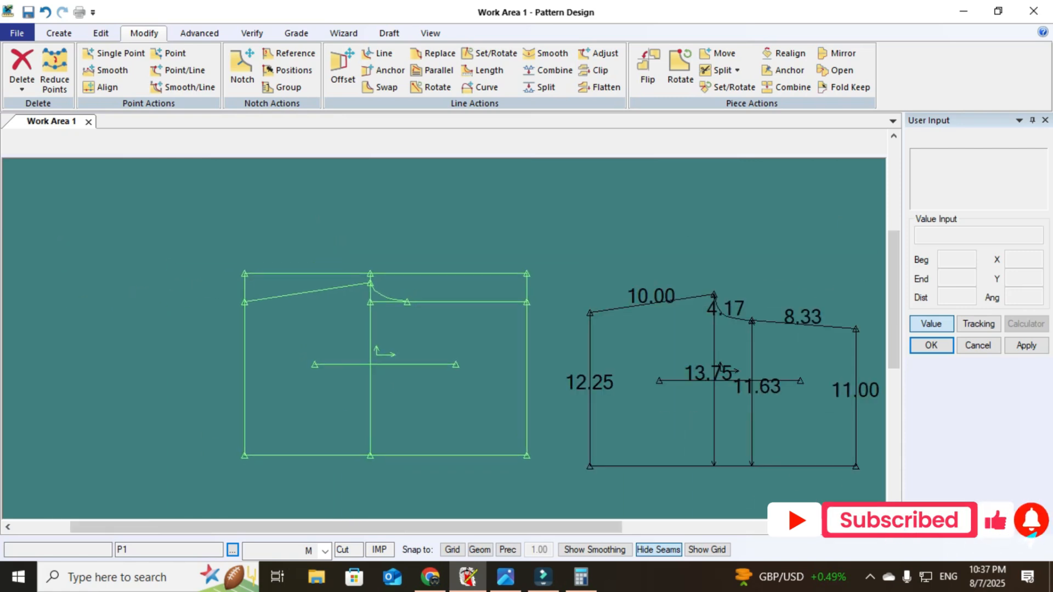
scroll(490, 346, "down", 1)
scroll(573, 357, "up", 1)
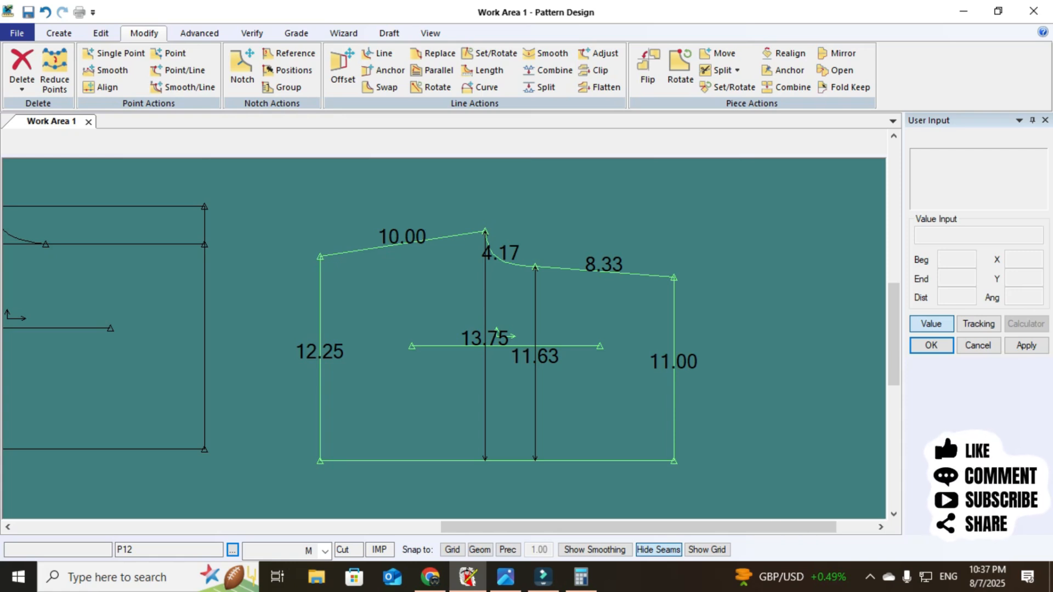
Step: Copy the adjusted front piece and place the copy beside it as the back panel
left_click(59, 33)
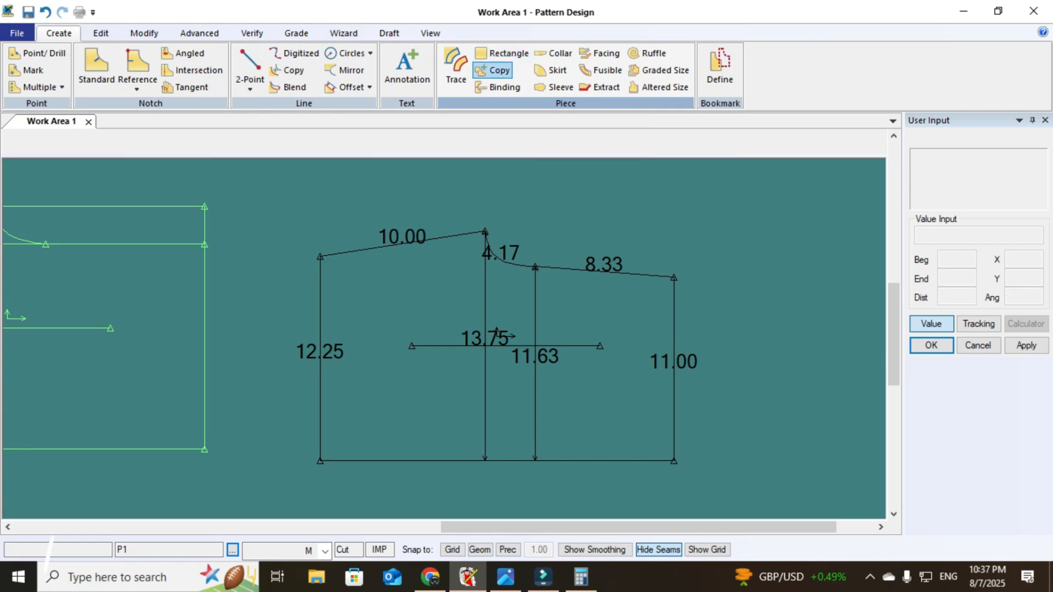
left_click(493, 71)
left_click(384, 321)
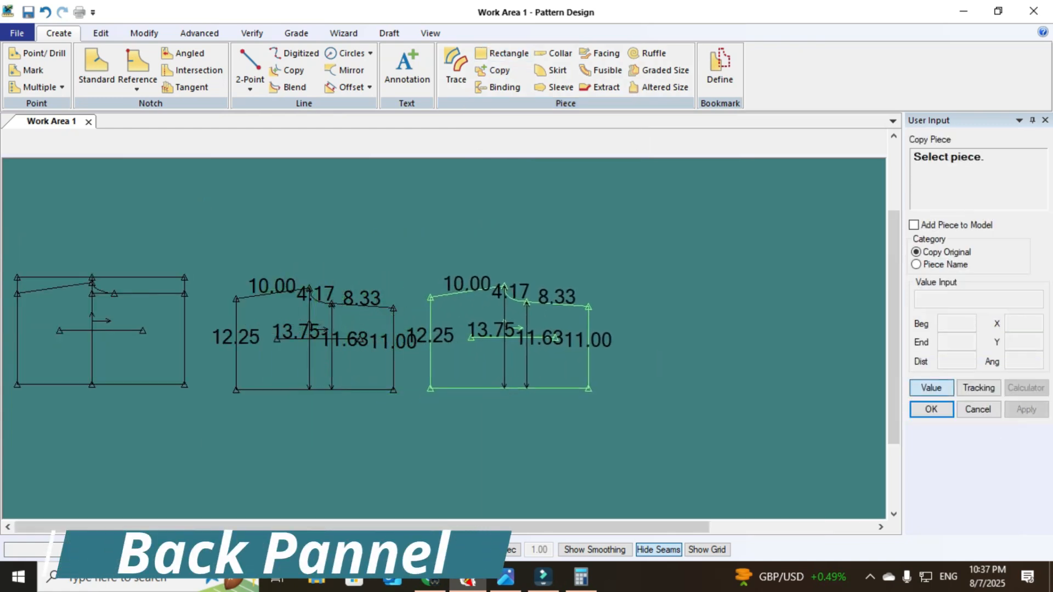
left_click(491, 333)
key("Return")
right_click(491, 334)
left_click(516, 342)
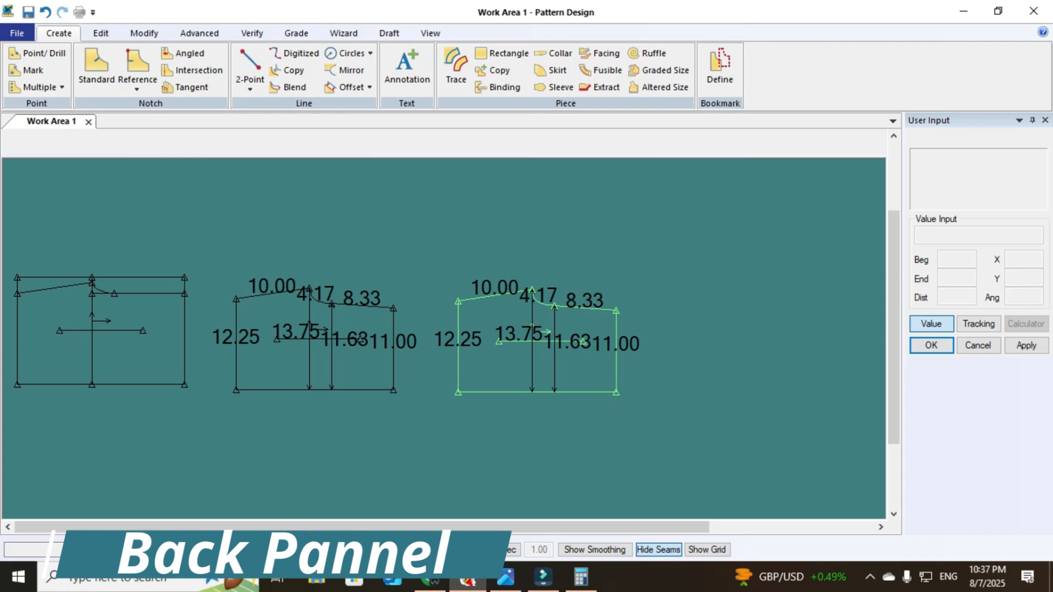
Step: Move the back panel's inseam end points and the upper crotch curve points up 1.5 in y with Move Smooth
scroll(578, 364, "up", 2)
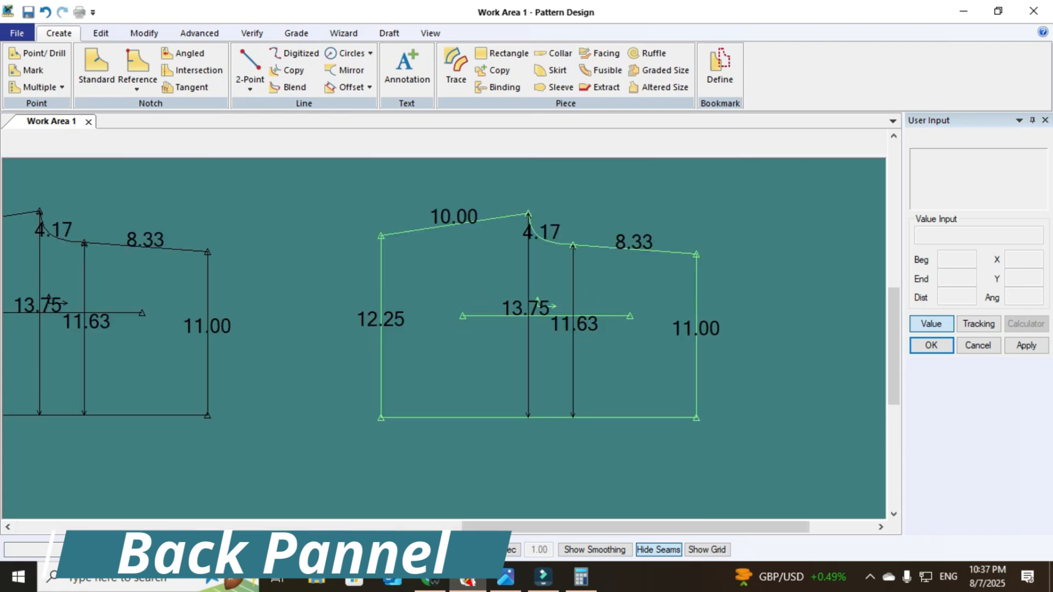
left_click(144, 33)
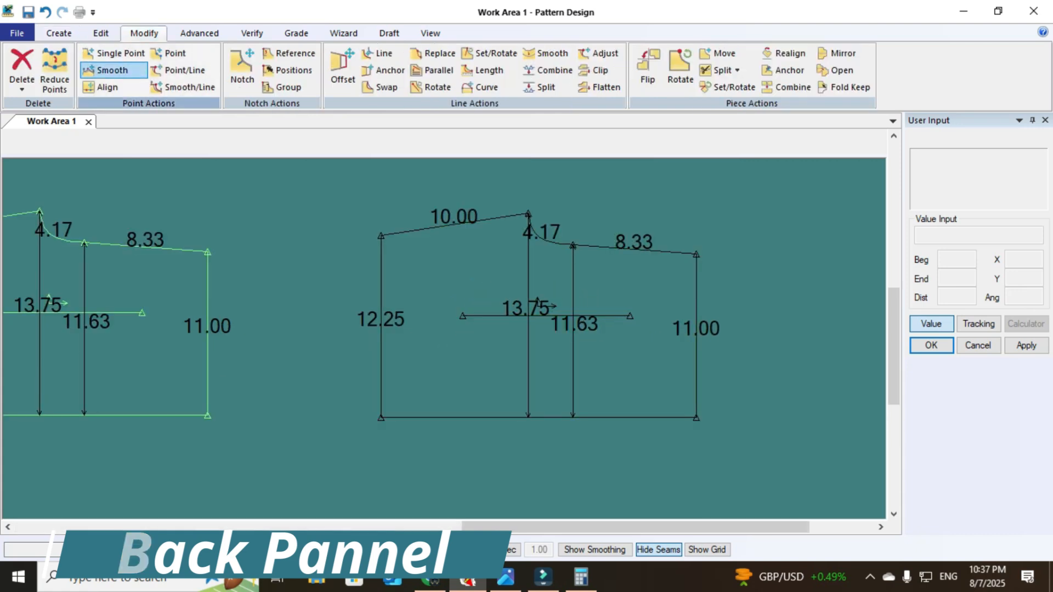
left_click(106, 70)
left_click_drag(353, 188, 540, 246)
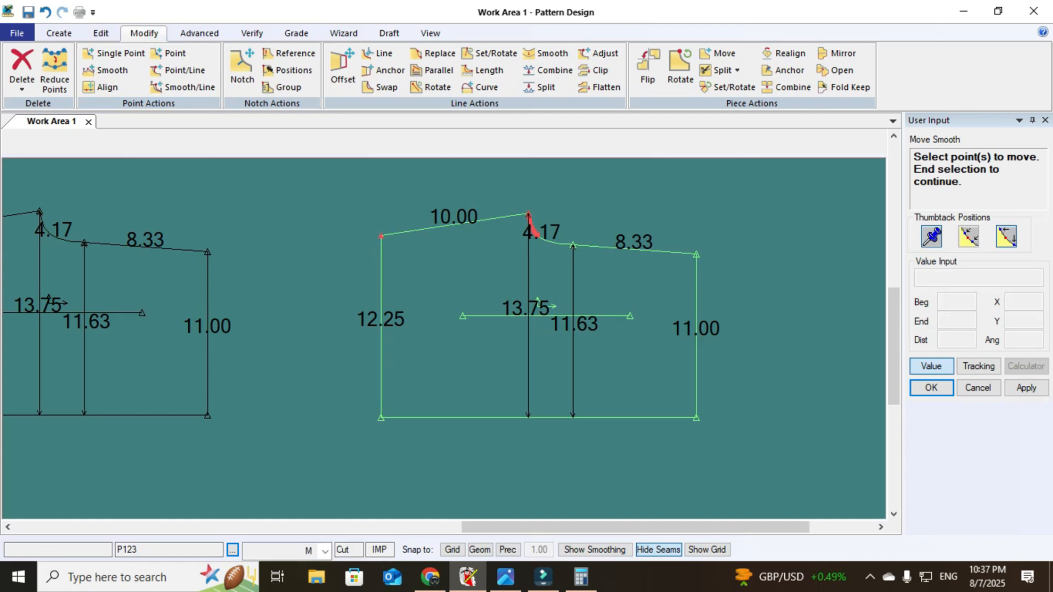
right_click(456, 253)
left_click(486, 261)
left_click(395, 404)
key("Return")
type("1.5")
key("Return")
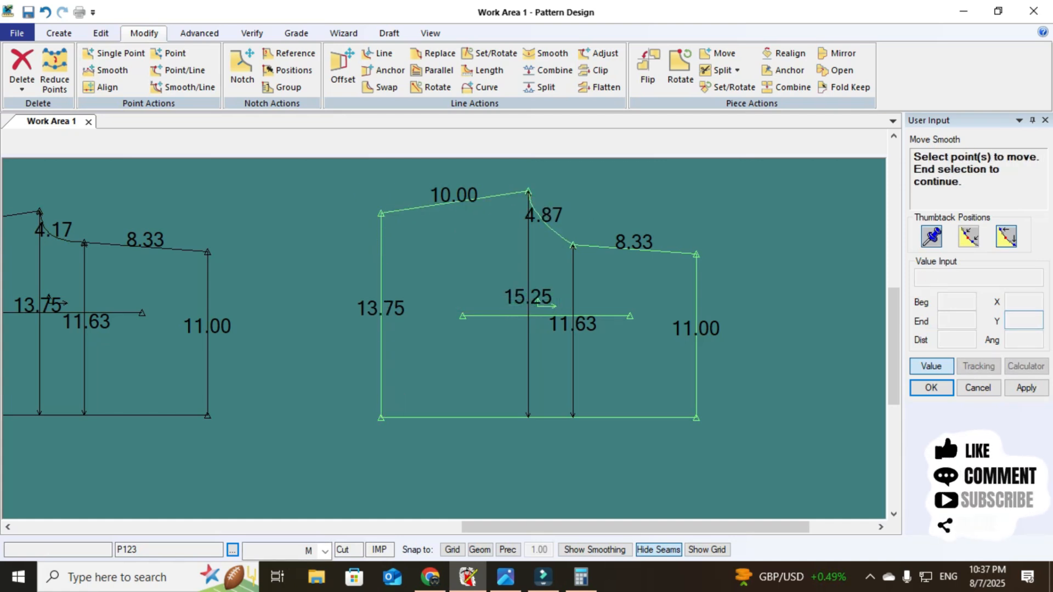
right_click(459, 243)
left_click(485, 252)
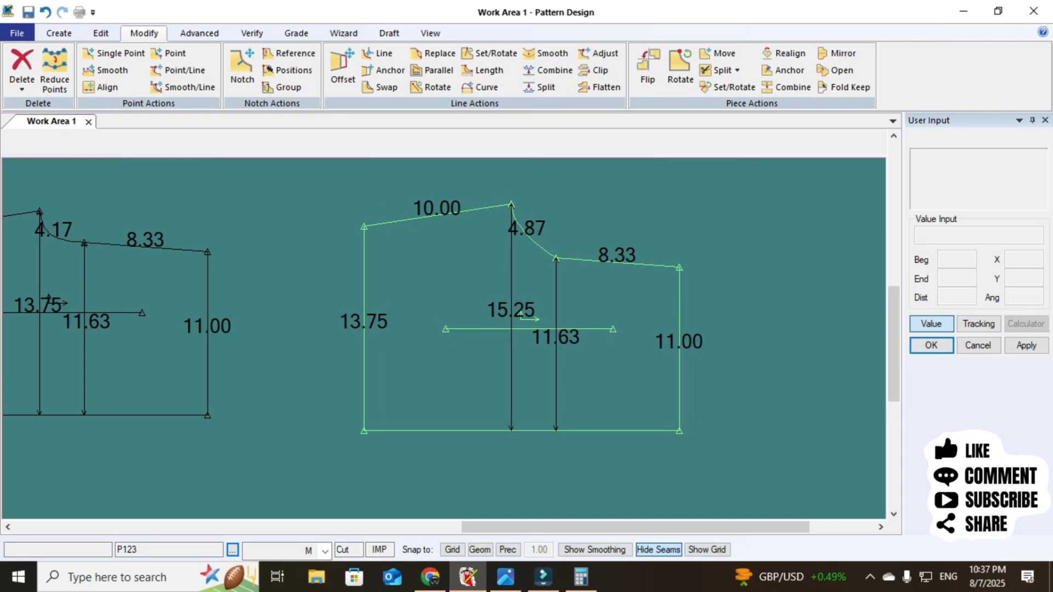
Step: Bow the middle of the back panel's crotch curve inward with Modify Curve, giving it a length of about 5.34
scroll(536, 202, "up", 1)
left_click(481, 87)
left_click(518, 271)
left_click(518, 271)
left_click(516, 272)
right_click(516, 272)
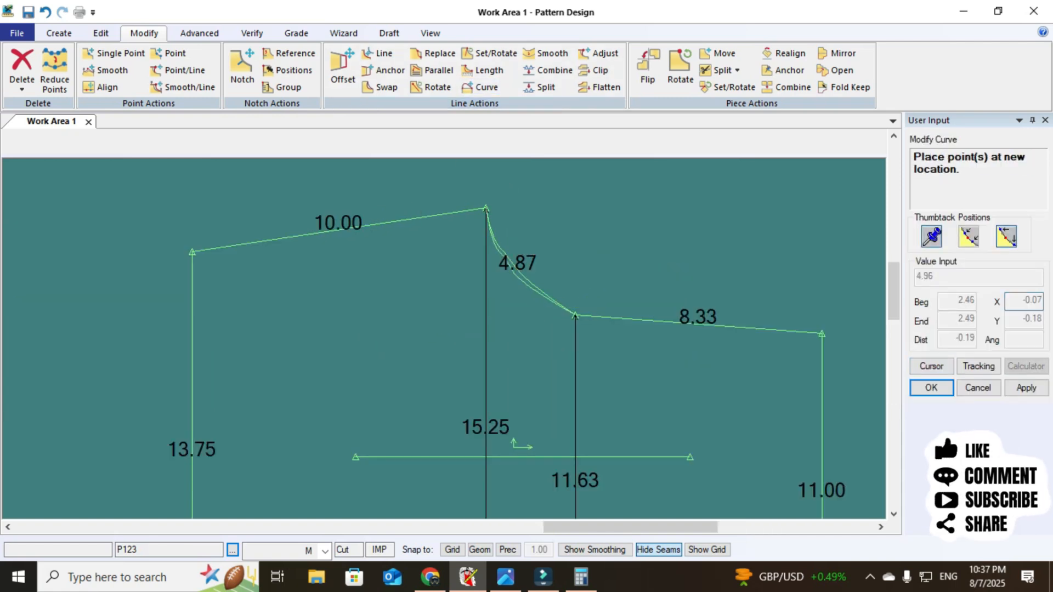
left_click(506, 289)
left_click(529, 299)
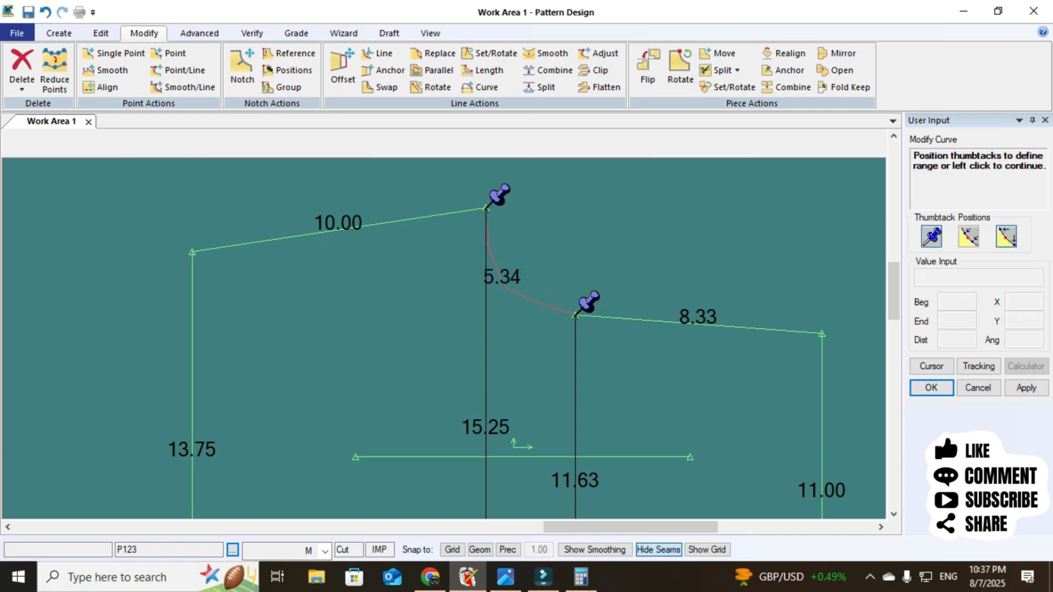
Step: Deepen the lower and upper parts of the back crotch curve with Modify Curve, giving it a length of about 6.14
right_click(529, 300)
left_click(528, 301)
left_click(521, 311)
left_click(486, 275)
right_click(484, 276)
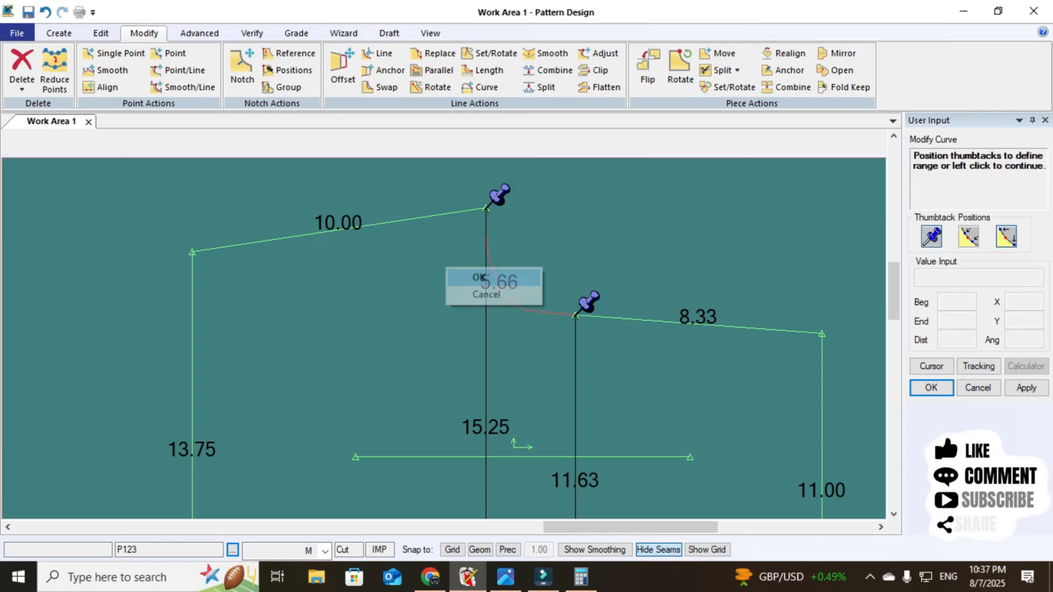
left_click(483, 278)
left_click(478, 274)
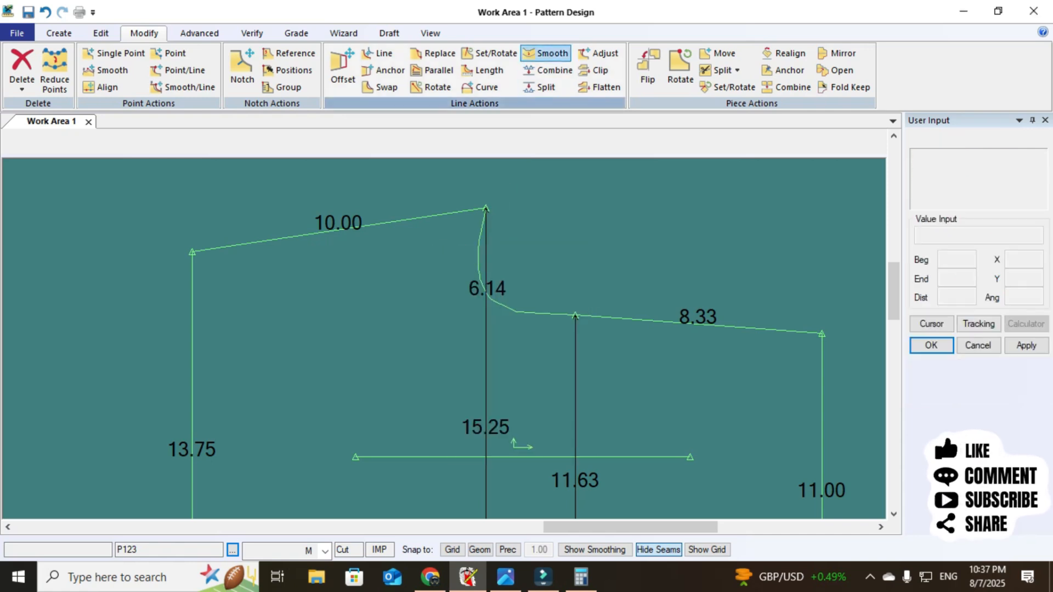
Step: Smooth the back crotch curve repeatedly, extending the smoothing range in stages to its lower end point, to a length of about 5.50
left_click(545, 54)
left_click(574, 314)
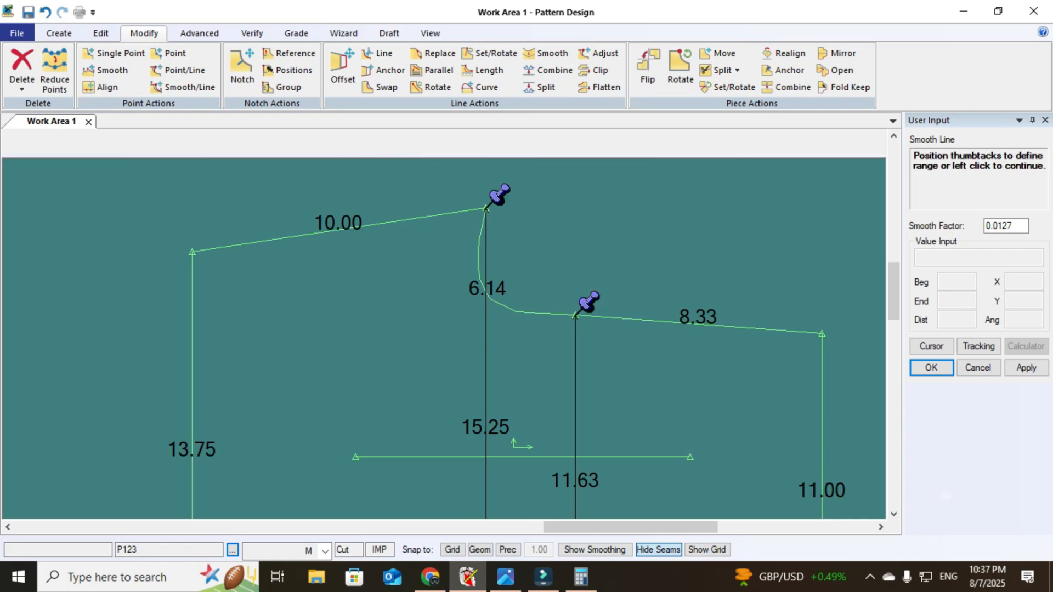
left_click(528, 313)
left_click(527, 313)
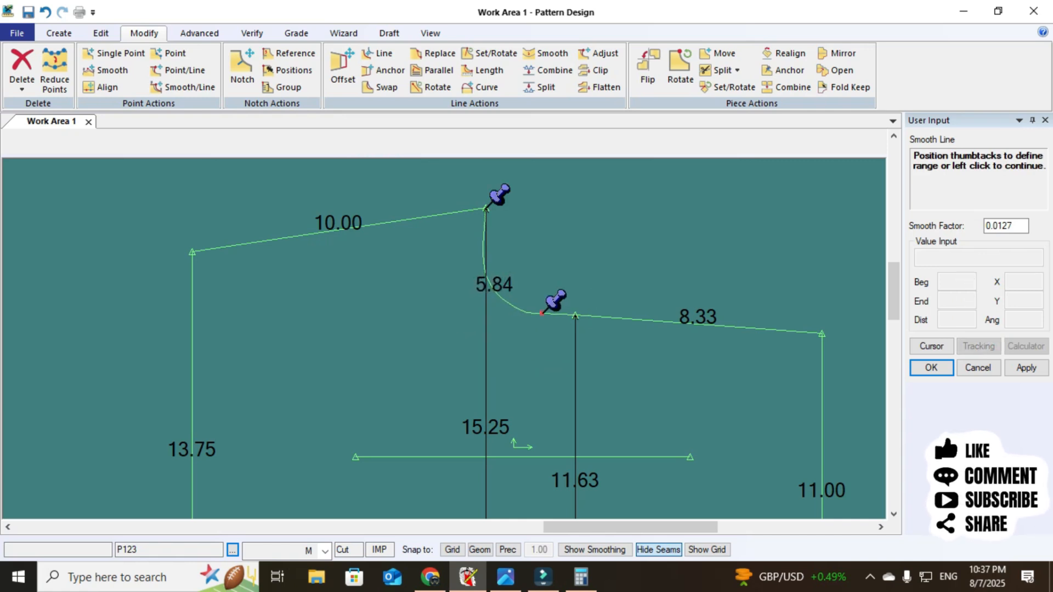
left_click(541, 313)
left_click(543, 313)
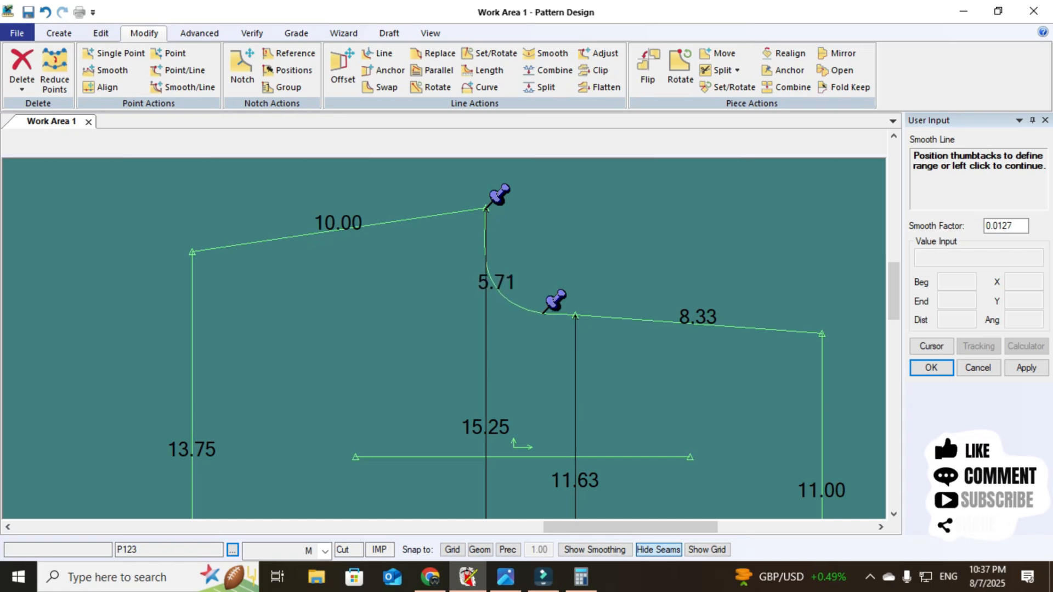
left_click(542, 314)
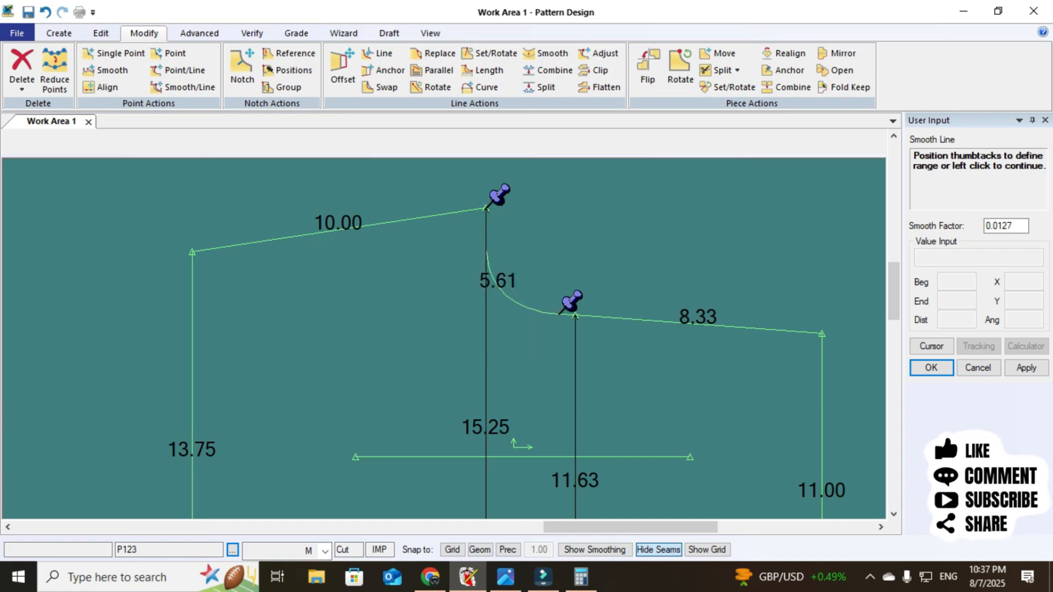
left_click(576, 315)
left_click(576, 315)
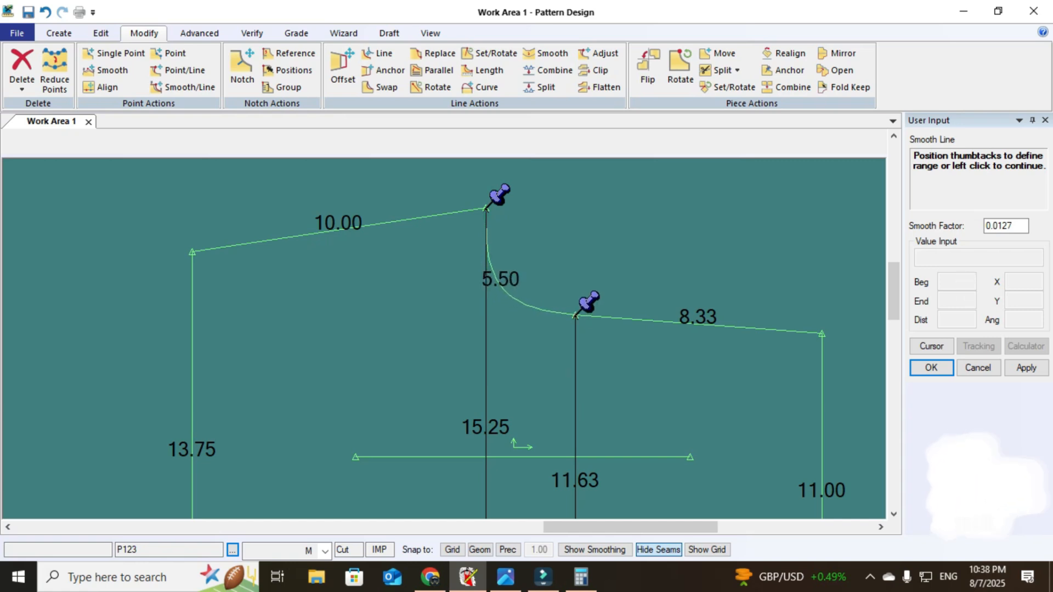
Step: Smooth the back crotch curve once more over its full length, to a length of about 5.41
left_click(576, 315)
right_click(537, 251)
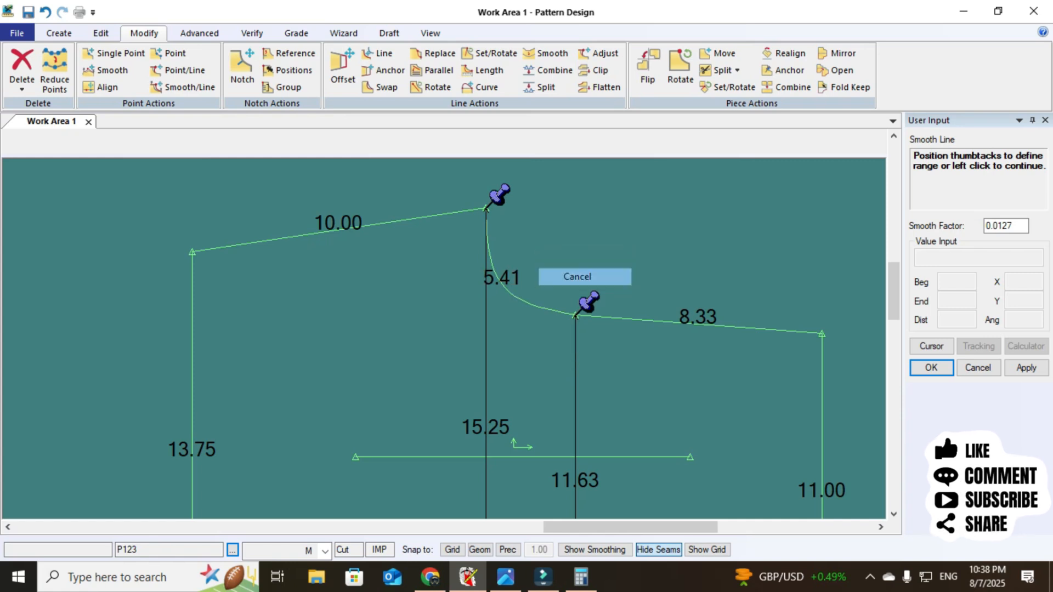
left_click(565, 275)
right_click(534, 272)
left_click(565, 282)
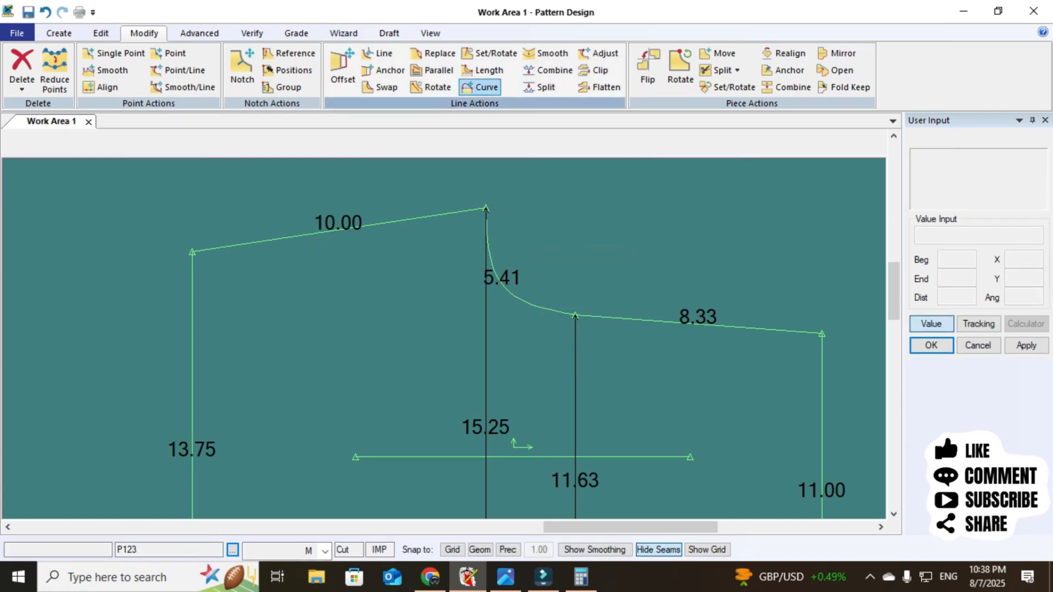
Step: Deepen the lower part of the back crotch curve near its lower end point with Modify Curve, to a length of about 5.56
left_click(482, 88)
left_click(544, 308)
right_click(497, 303)
left_click(535, 314)
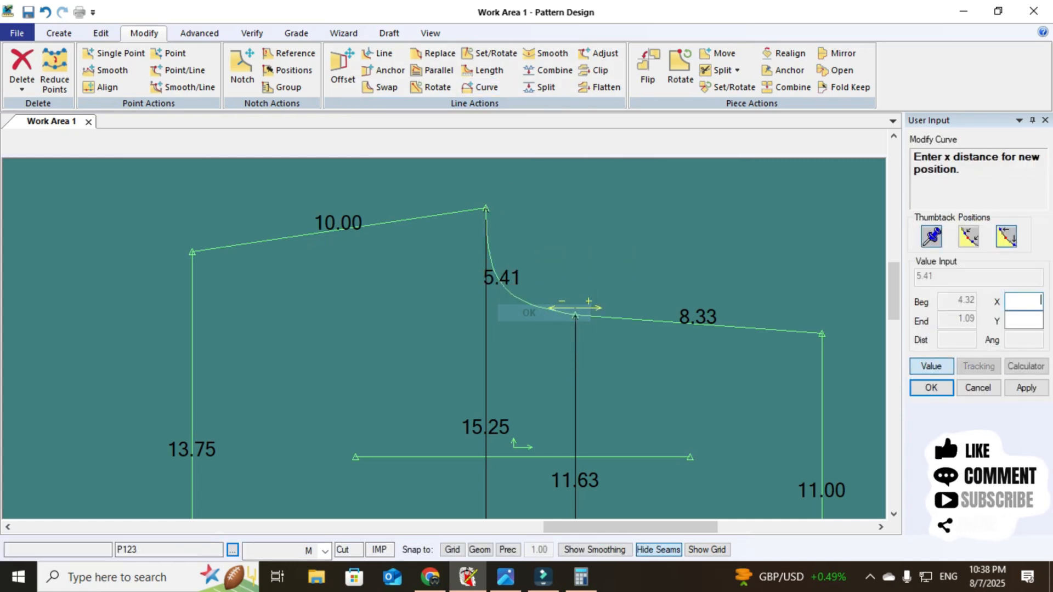
left_click(540, 313)
right_click(466, 269)
left_click(497, 278)
Step: Smooth the whole back crotch curve to a length of about 5.47 and shift the back panel slightly in the work area
left_click(547, 54)
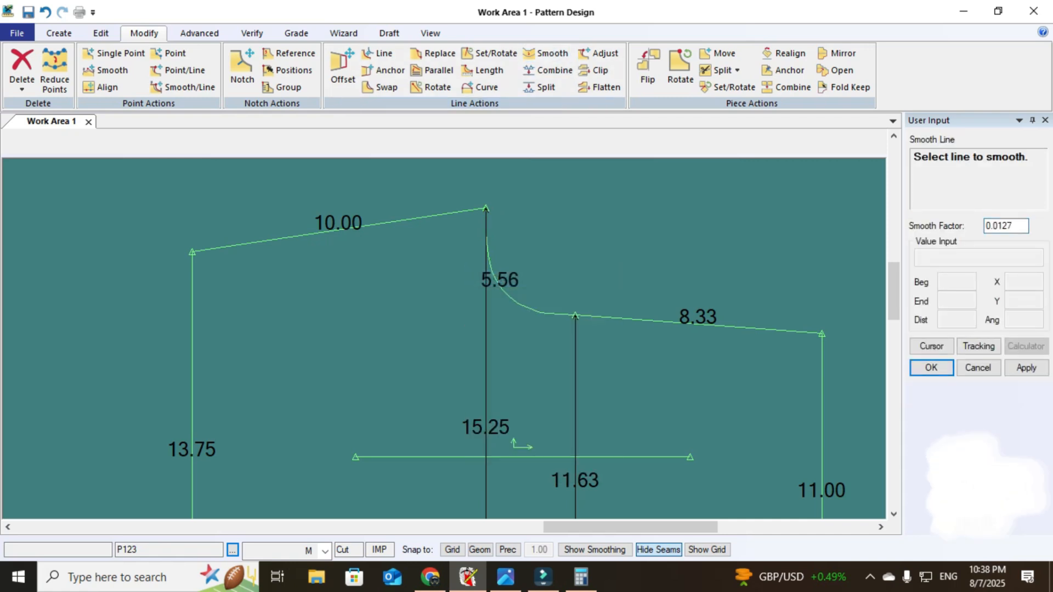
left_click(517, 303)
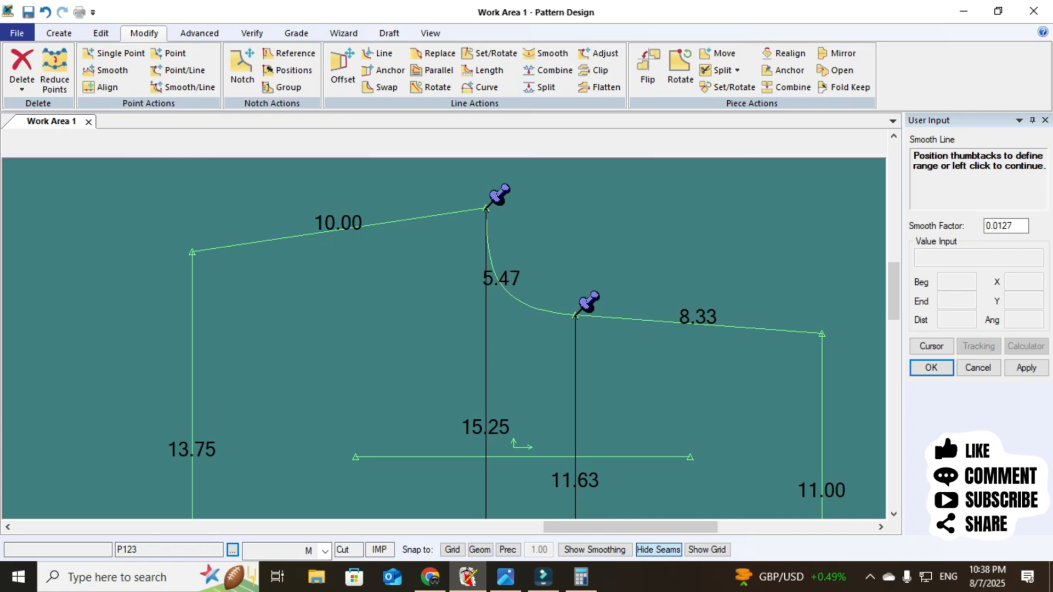
right_click(523, 257)
left_click(554, 268)
scroll(539, 214, "down", 2)
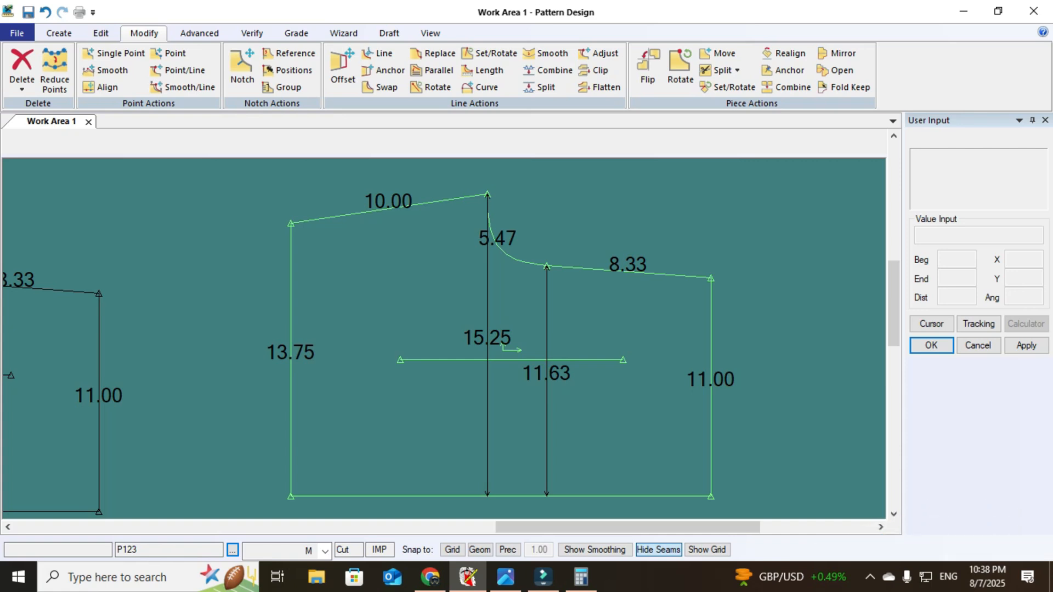
left_click(503, 350)
left_click(503, 350)
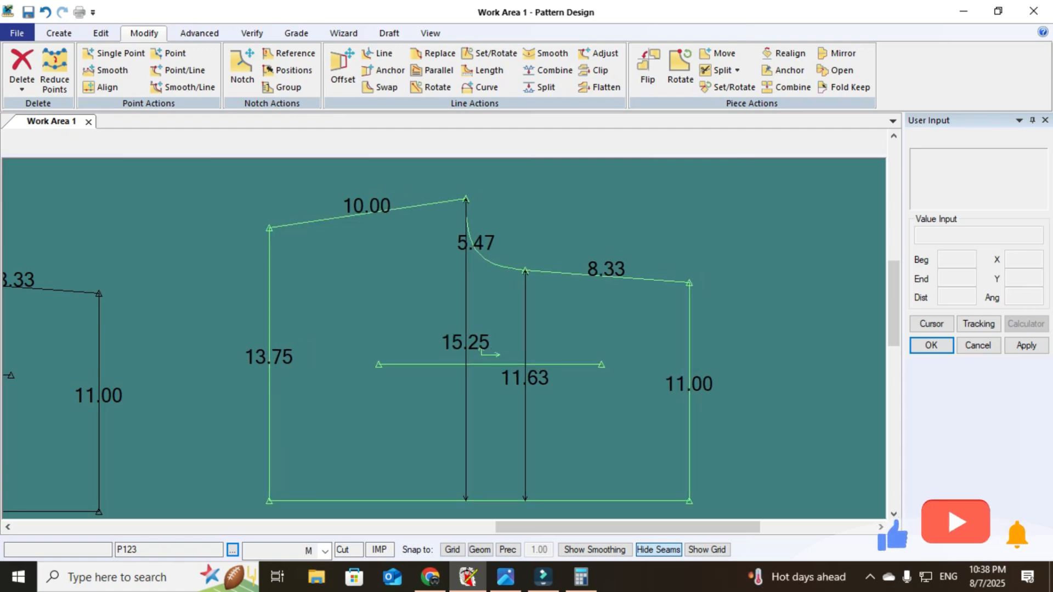
Step: Check the spec sheet in 111.png and move the back panel's center-back waist corner outward with Move Smooth, making the rise line about 11.03
left_click(505, 577)
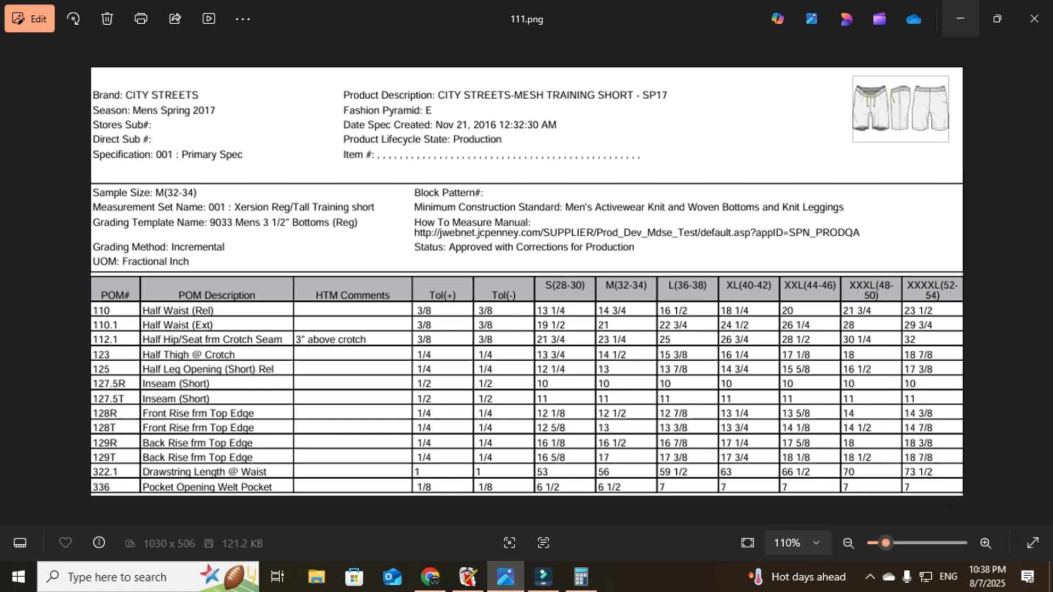
key("alt+Tab")
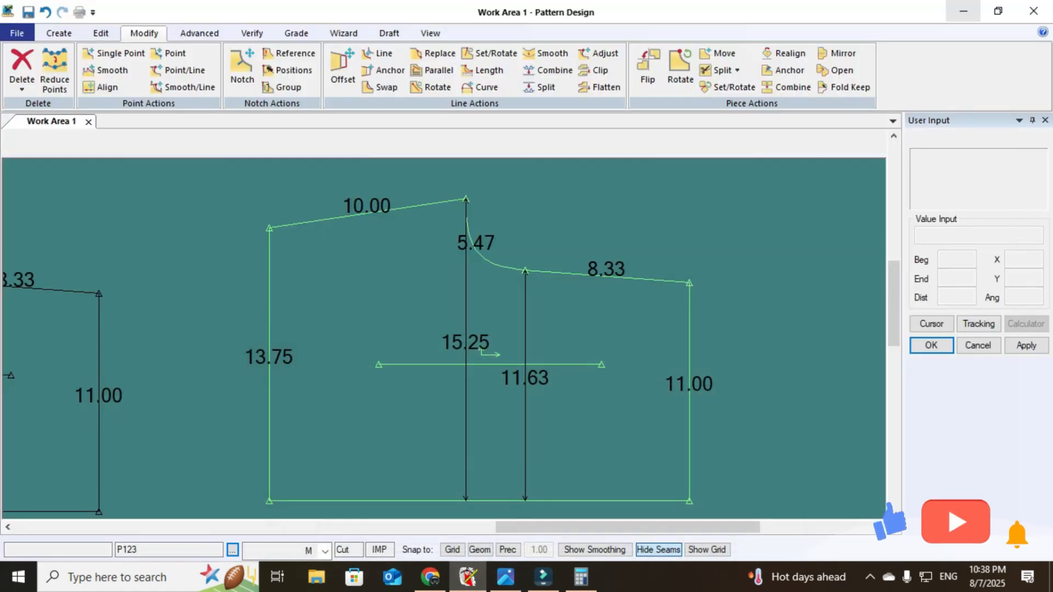
left_click(106, 70)
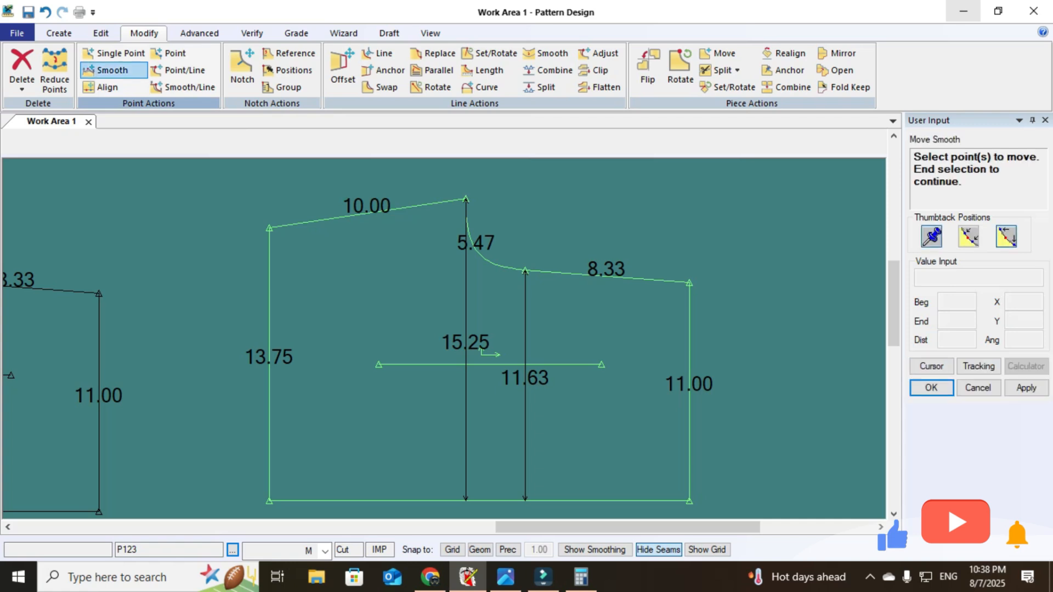
left_click(689, 283)
right_click(687, 285)
left_click(683, 292)
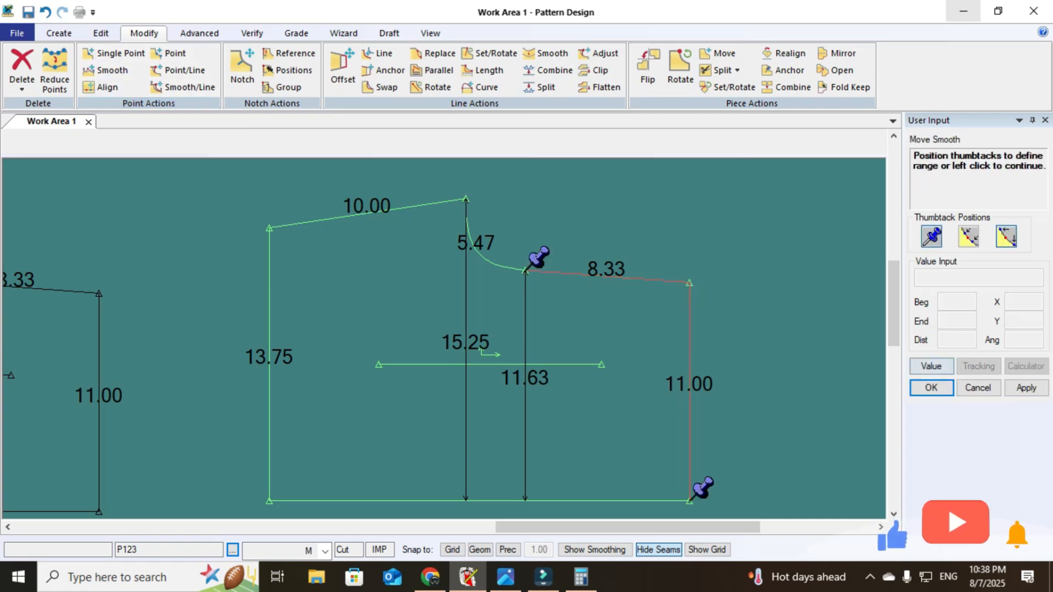
left_click(689, 276)
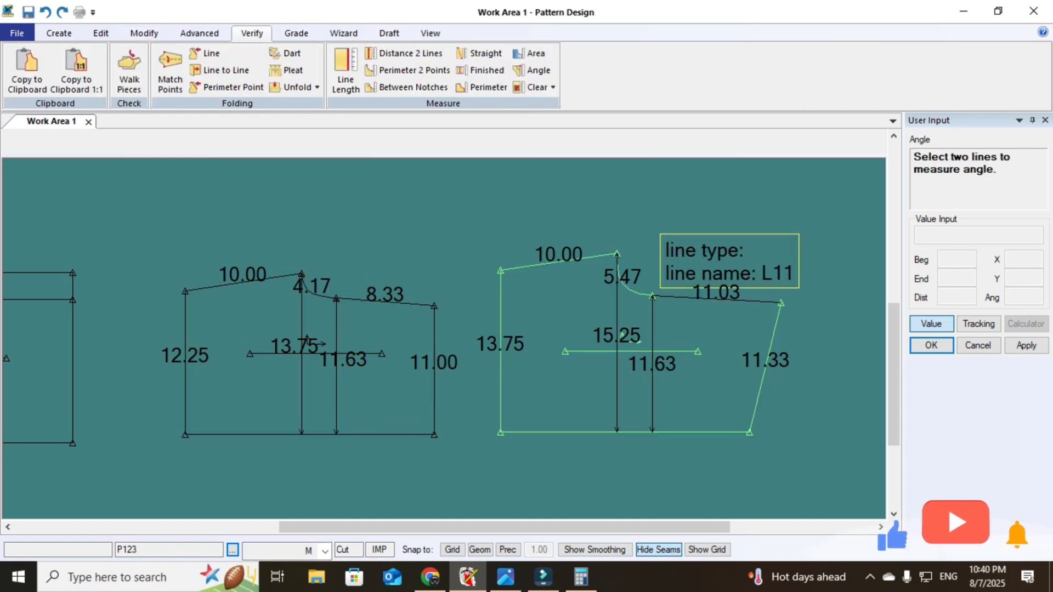
Step: Measure the angle between the back panel's upper rise line and its slanted waist line
left_click(780, 312)
scroll(781, 314, "up", 4)
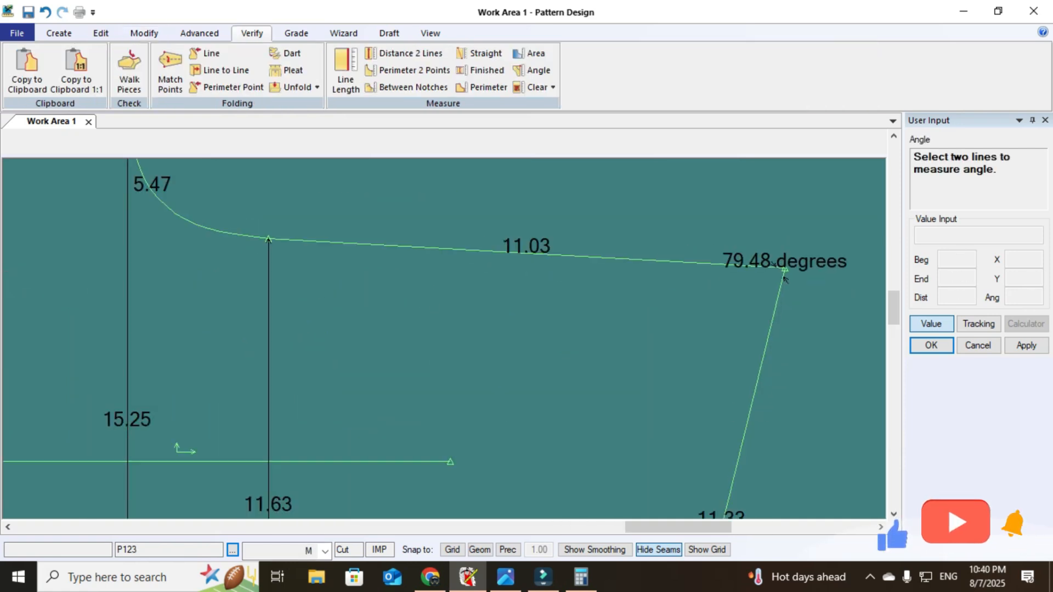
key("Escape")
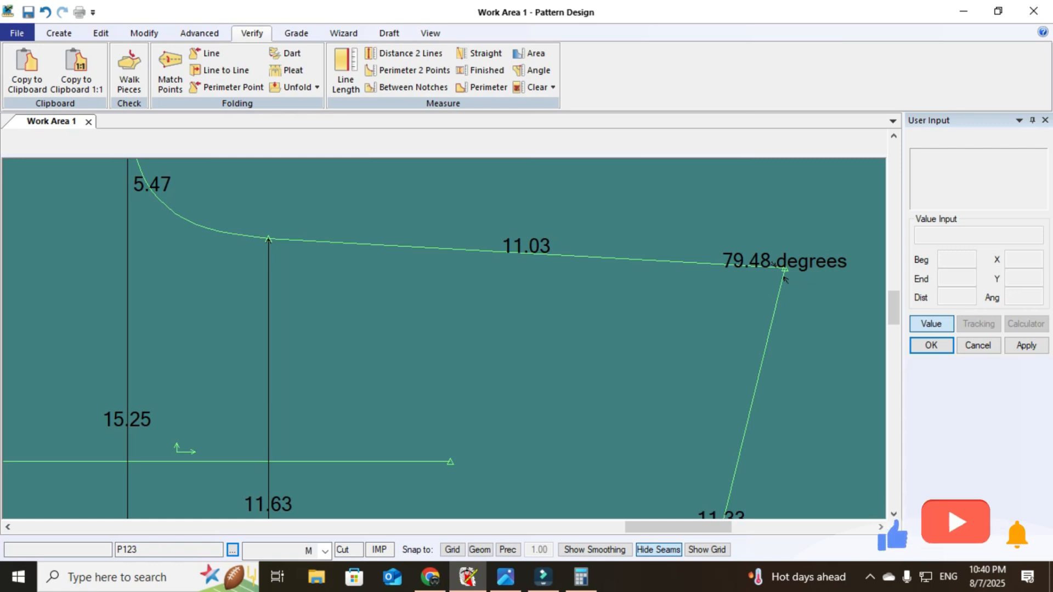
scroll(785, 279, "down", 4)
scroll(384, 306, "down", 2)
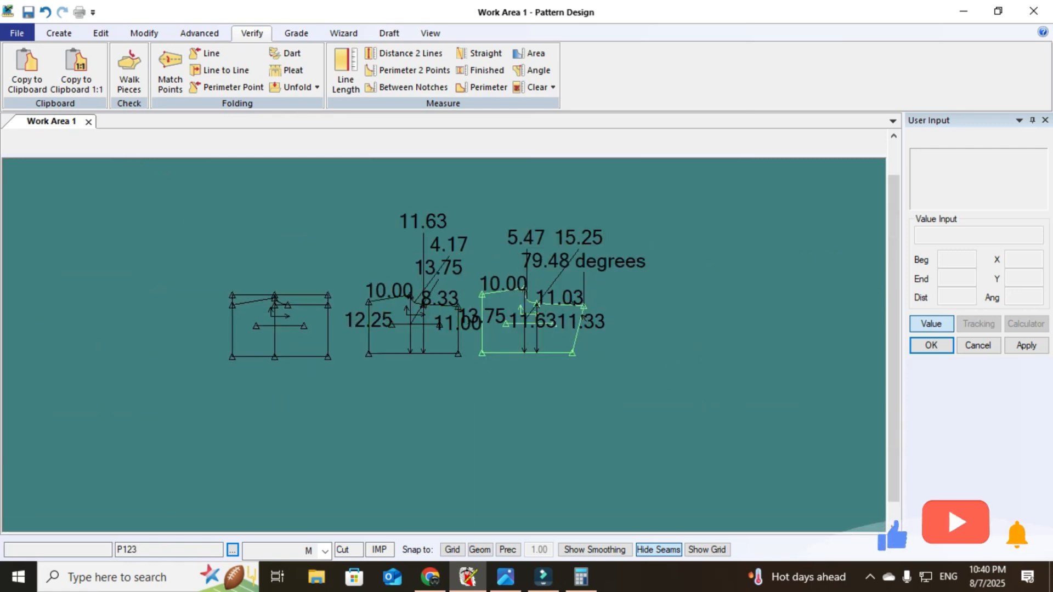
scroll(562, 328, "up", 2)
scroll(531, 372, "down", 1)
scroll(608, 294, "down", 1)
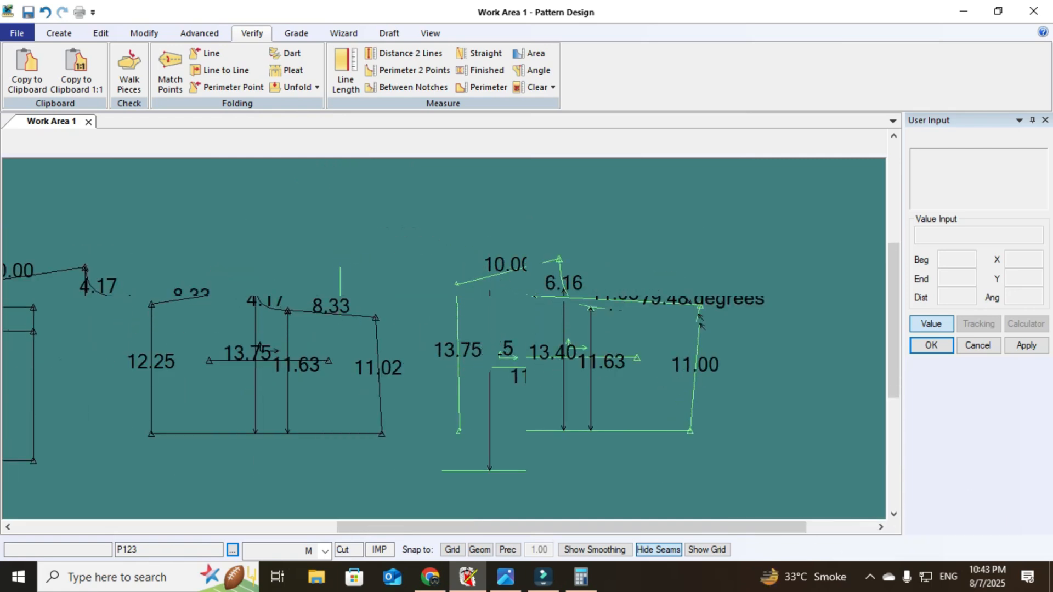
scroll(698, 329, "up", 2)
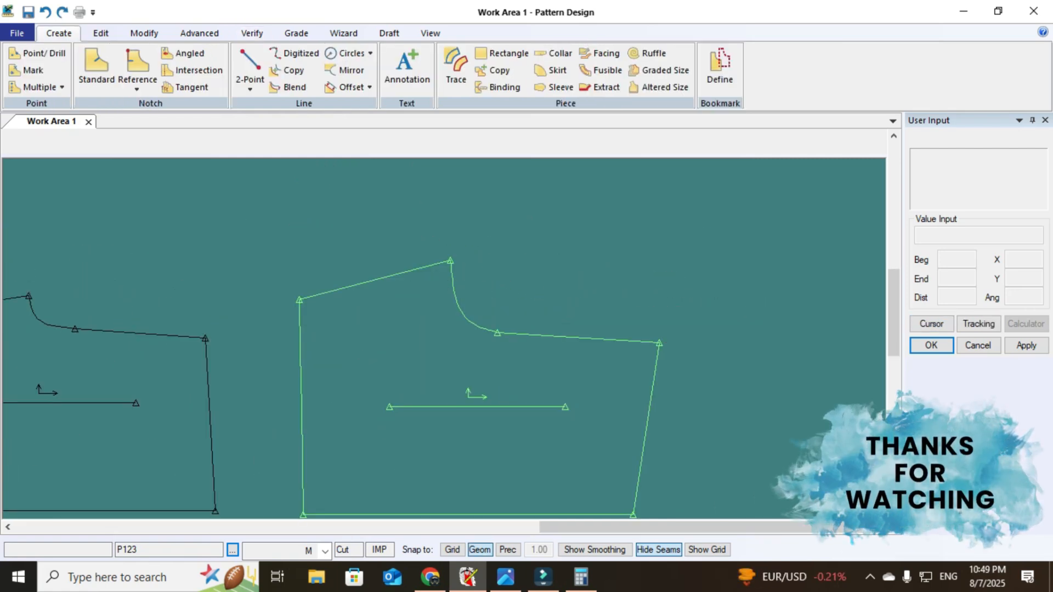
scroll(565, 356, "down", 1)
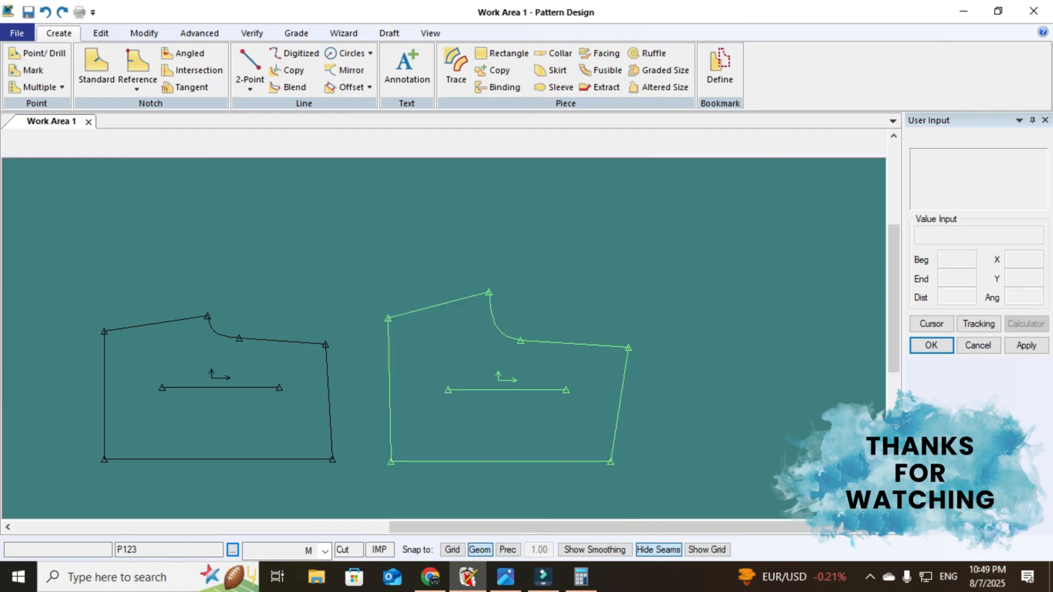